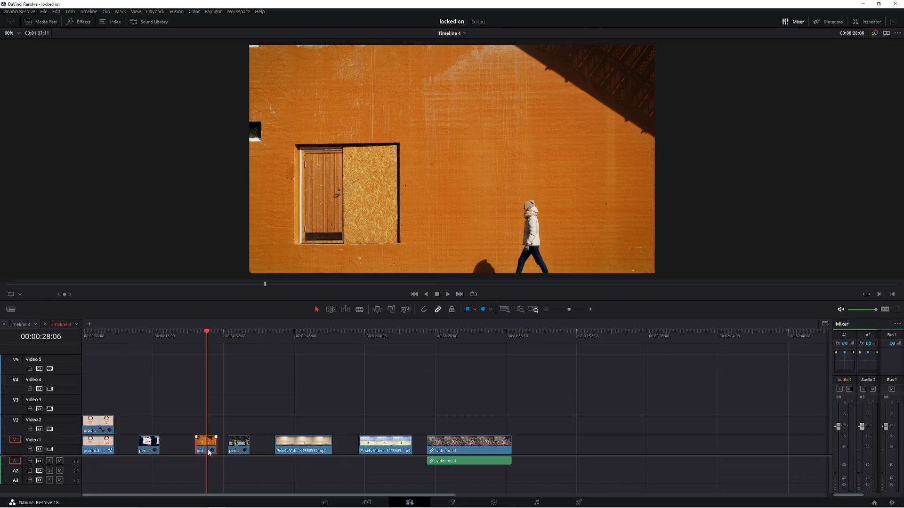
Open the orange-wall clip in Fusion, add a Paint node between MediaIn1 and MediaOut1, and set its Stroke tool to Clone mode
click(451, 503)
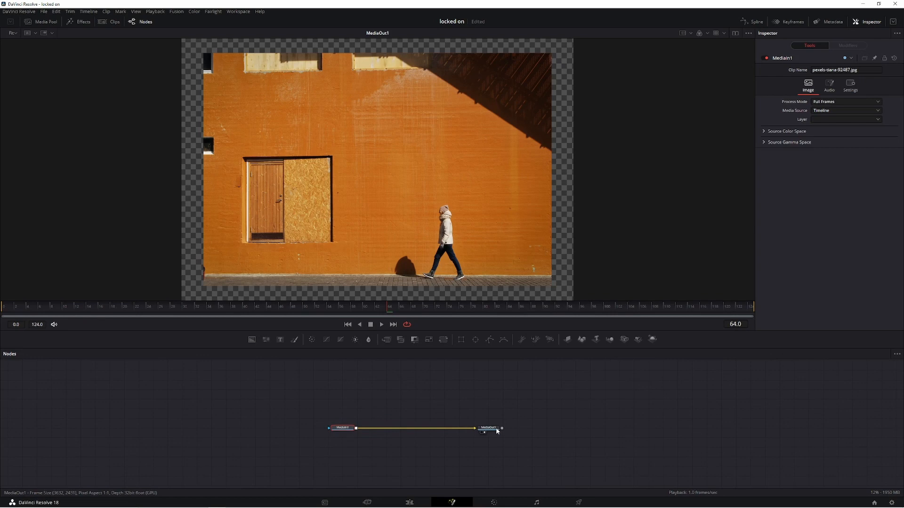
click(296, 342)
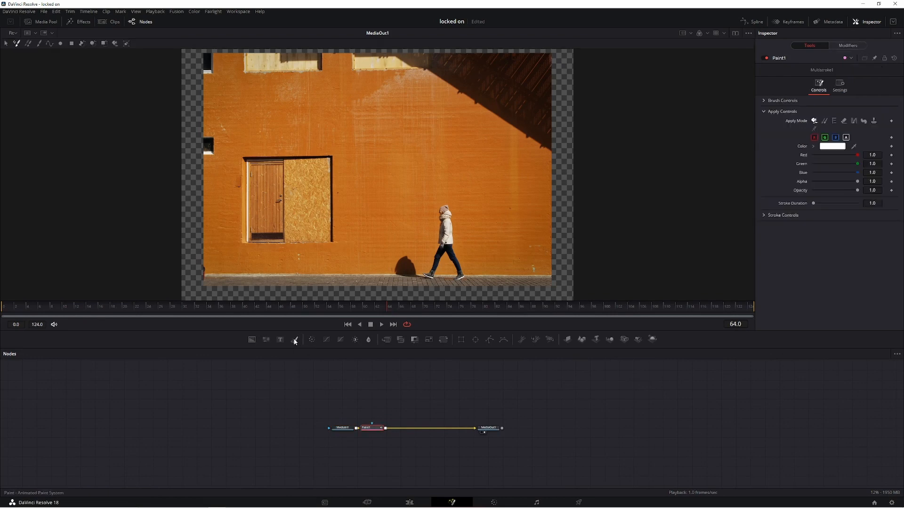
click(39, 44)
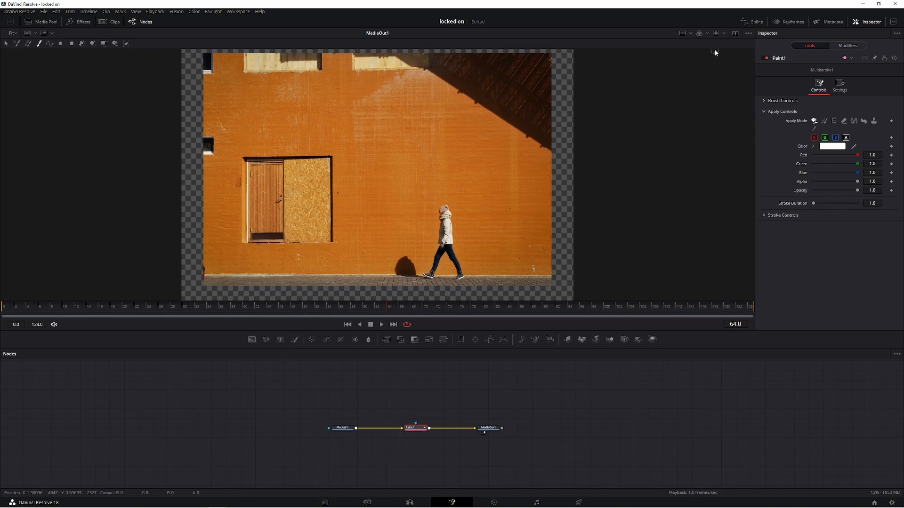
click(814, 121)
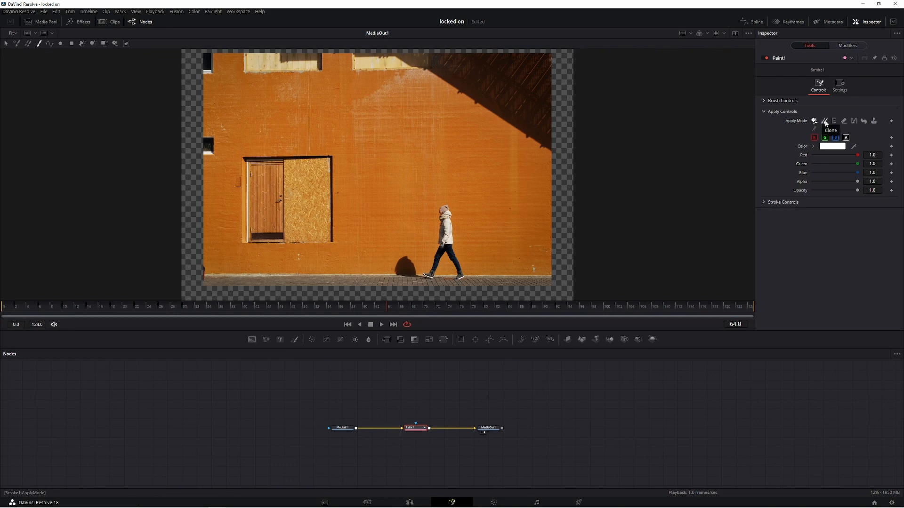
click(824, 122)
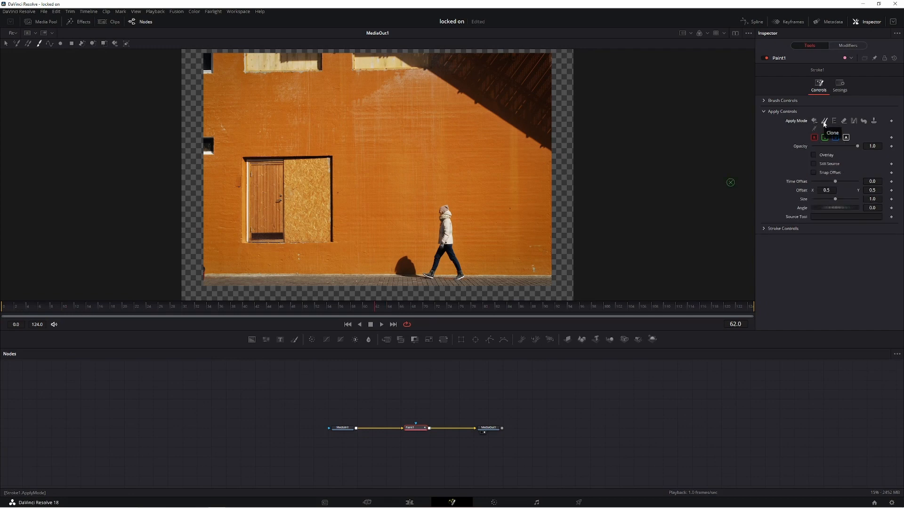
Set MediaIn1 as the stroke's clone source tool and enable Overlay
click(814, 155)
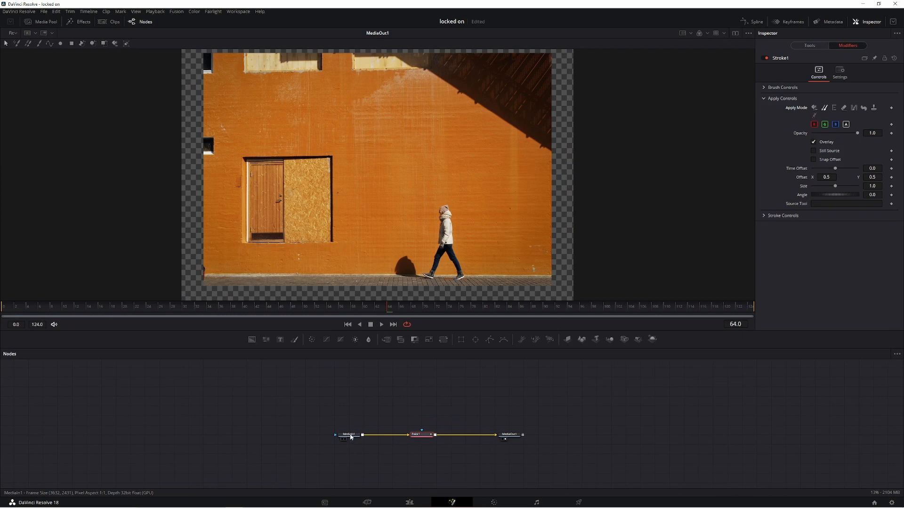
drag(350, 435, 354, 429)
drag(353, 428, 412, 379)
drag(842, 206, 848, 218)
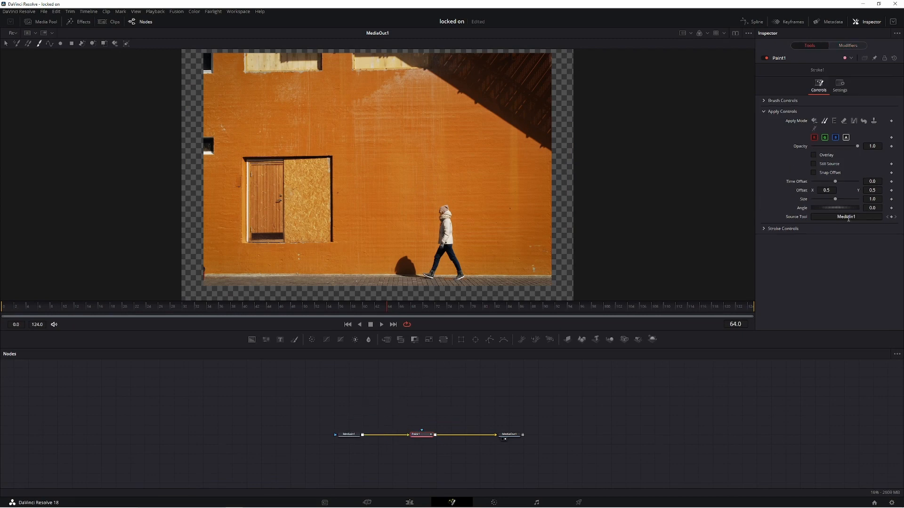
click(814, 156)
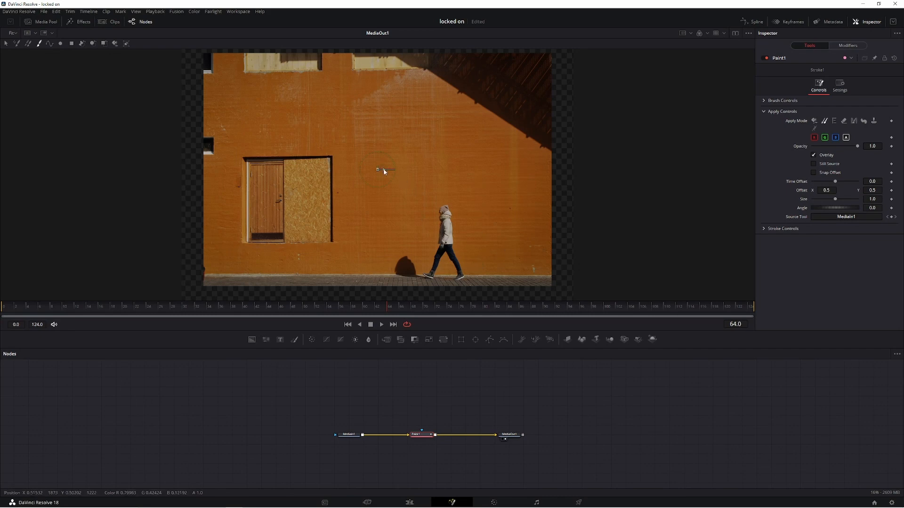
Shift the clone overlay sideways to an X offset of about 0.69 and set the brush softness to 1.197
drag(384, 171, 460, 178)
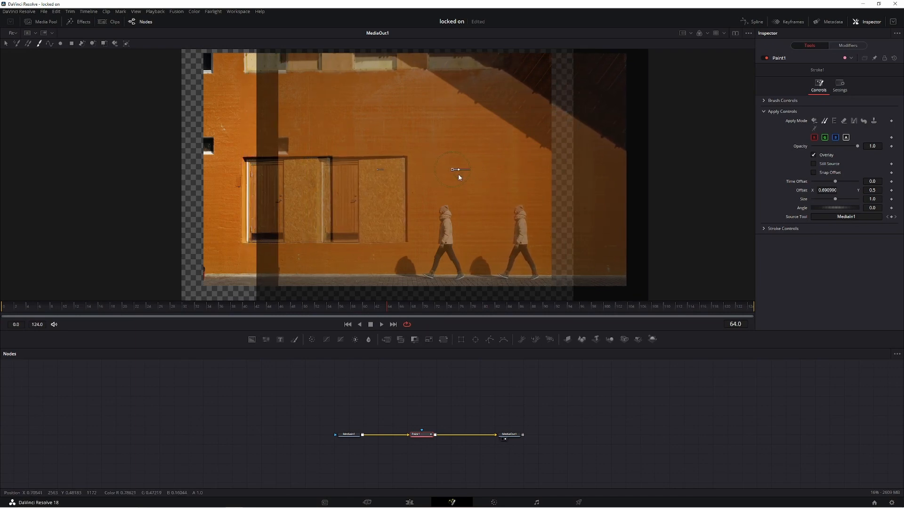
click(782, 100)
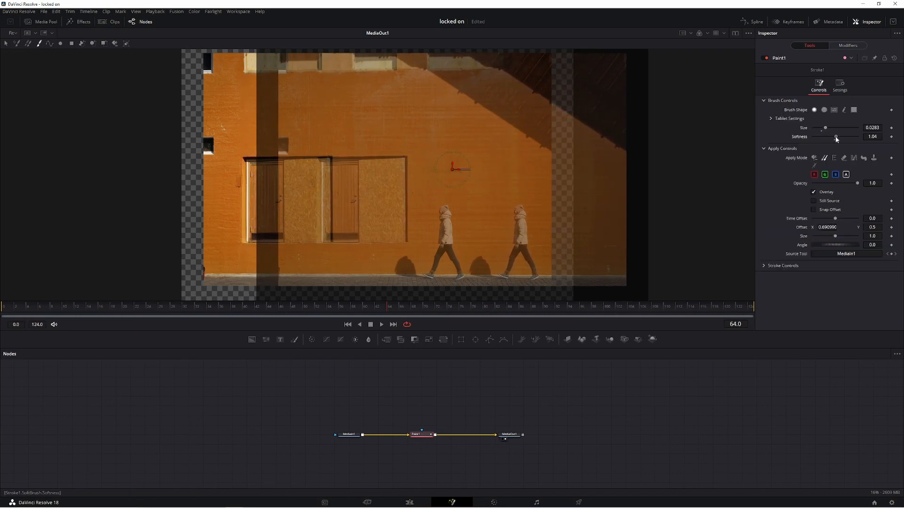
drag(836, 138, 840, 140)
Paint the cloned wall over the walking person and the shadow behind them, and turn off Overlay
mouse_move(437, 208)
mouse_down()
mouse_move(460, 210)
mouse_move(427, 219)
mouse_move(465, 230)
mouse_move(444, 209)
mouse_move(453, 219)
mouse_move(438, 232)
mouse_move(453, 234)
mouse_move(448, 229)
mouse_move(442, 244)
mouse_move(454, 245)
mouse_move(444, 246)
mouse_move(448, 238)
mouse_move(439, 249)
mouse_move(459, 256)
mouse_move(446, 258)
mouse_move(462, 275)
mouse_move(457, 260)
mouse_move(458, 277)
mouse_move(423, 276)
mouse_move(435, 275)
mouse_move(425, 273)
mouse_move(448, 247)
mouse_move(401, 267)
mouse_up()
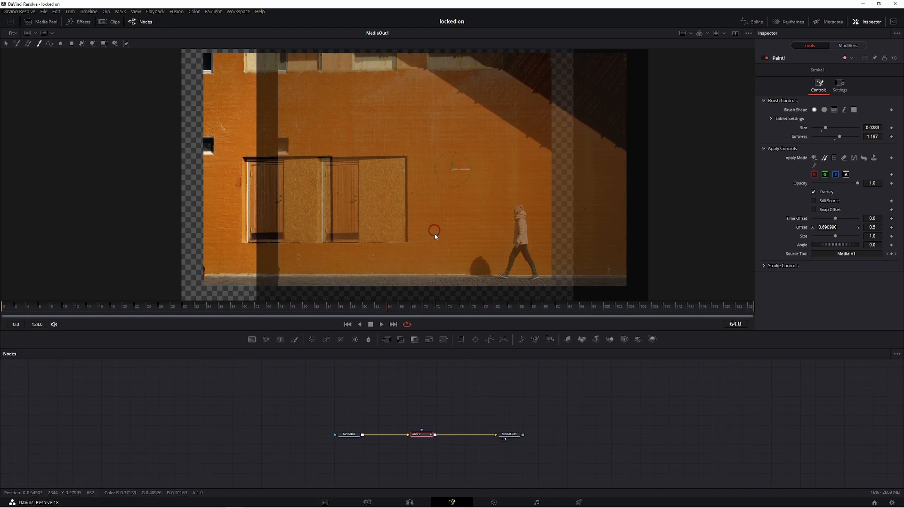
click(448, 217)
click(814, 192)
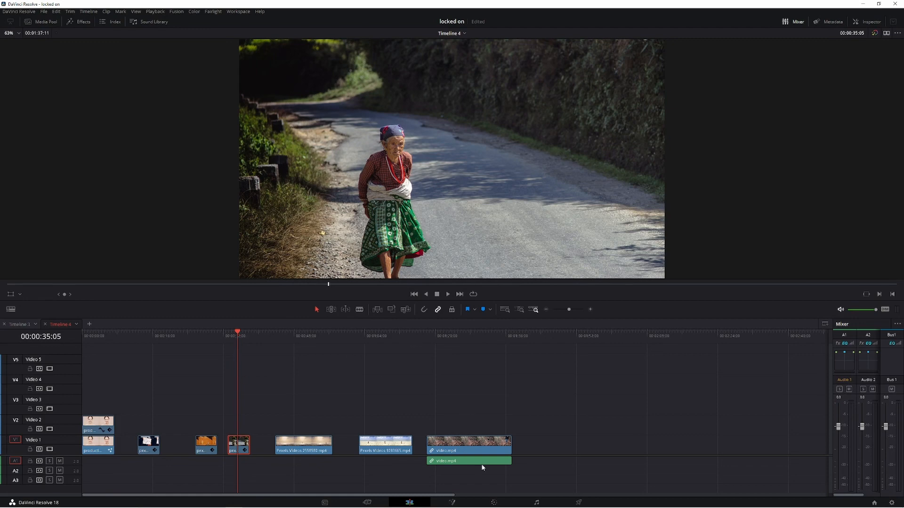
Open the clip of the woman on the road in Fusion and add a Paint node with a Stroke set to Clone mode
click(452, 503)
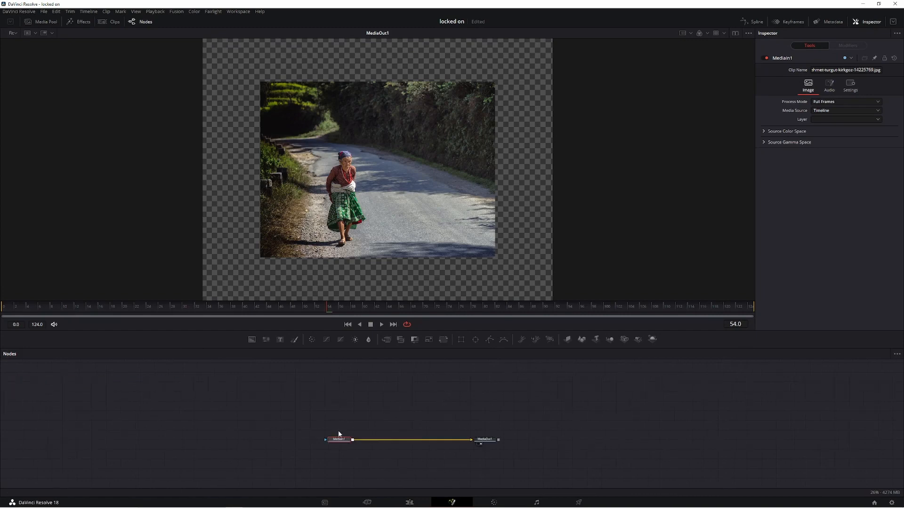
click(295, 339)
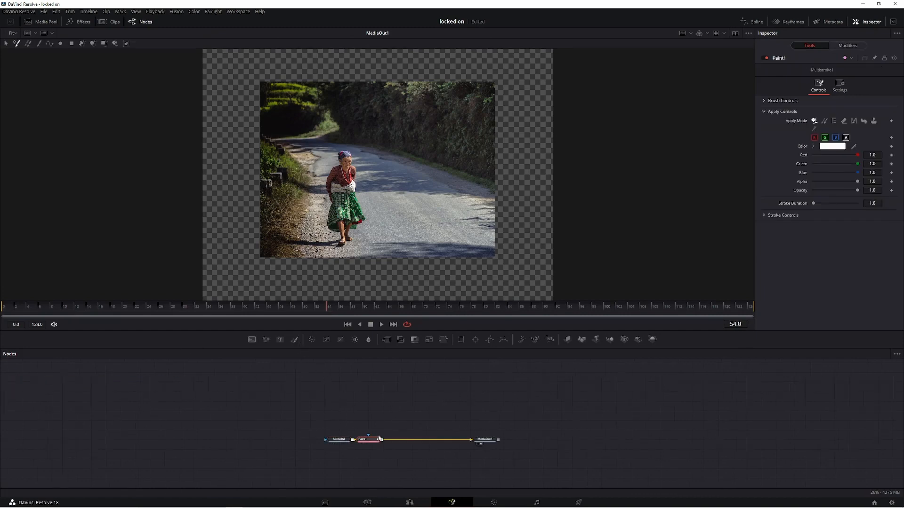
drag(380, 439, 407, 439)
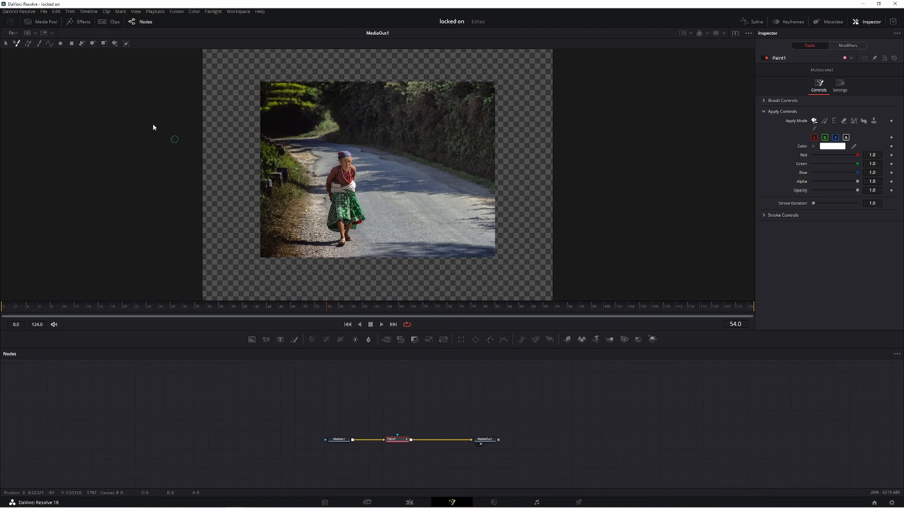
click(40, 44)
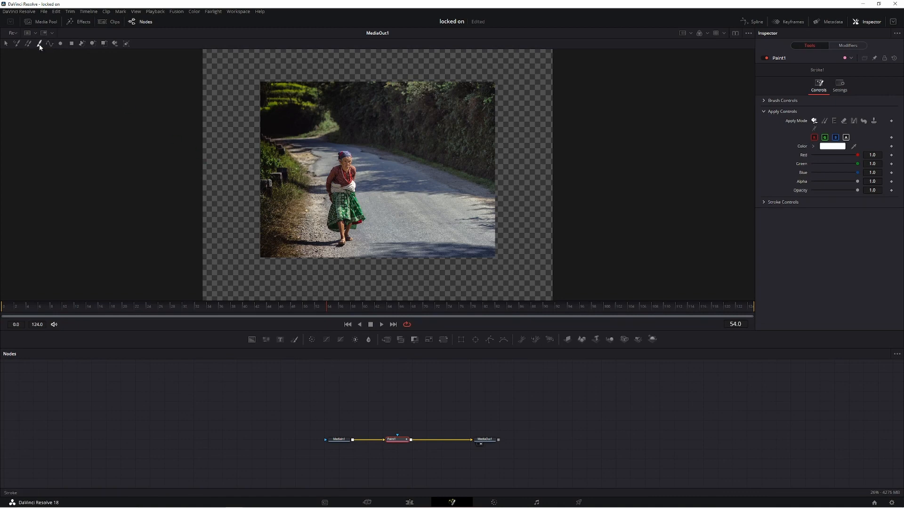
click(824, 121)
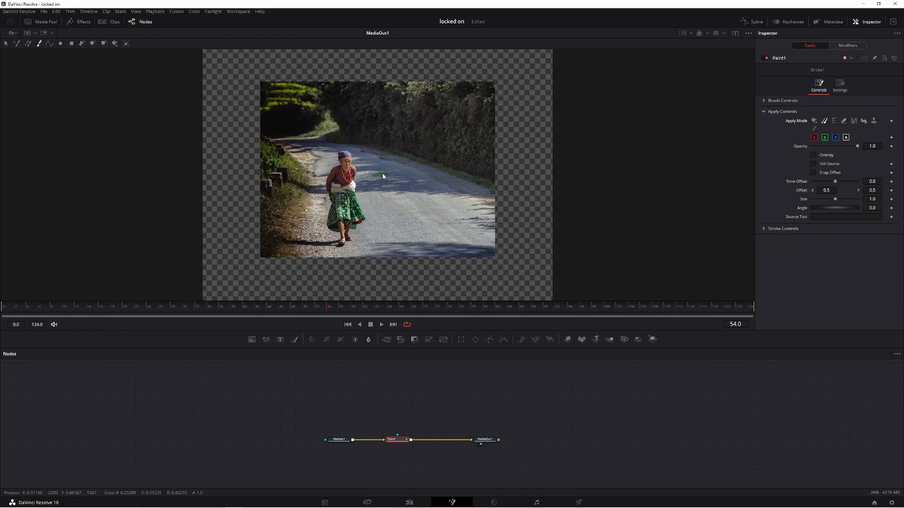
Sample the clear road beside the woman and clone it over the road-side half of her green skirt
scroll(387, 172, up, 3)
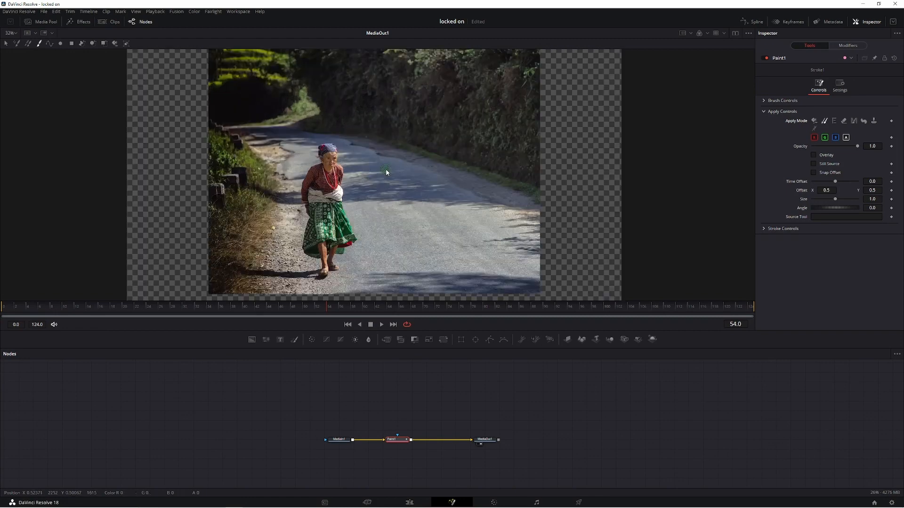
scroll(389, 172, up, 2)
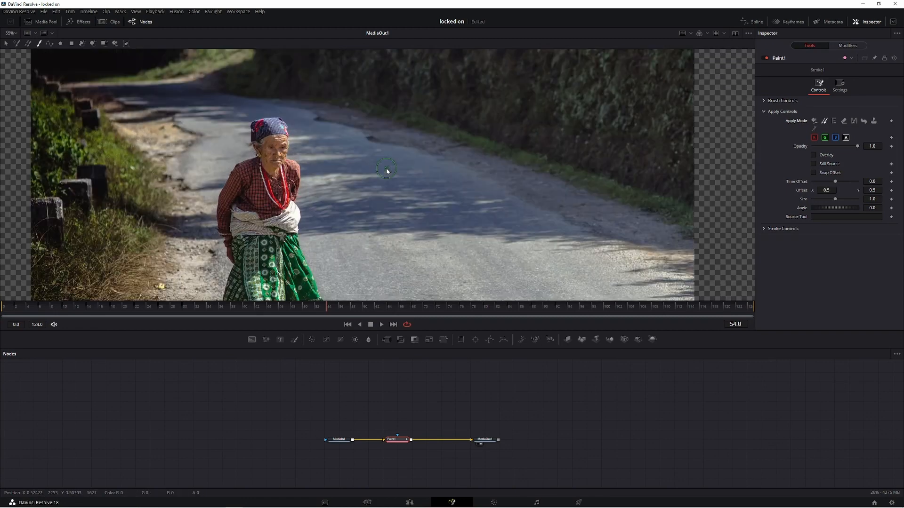
mouse_move(448, 228)
mouse_down()
mouse_move(456, 198)
mouse_move(513, 147)
mouse_move(513, 161)
mouse_up()
scroll(512, 161, down, 2)
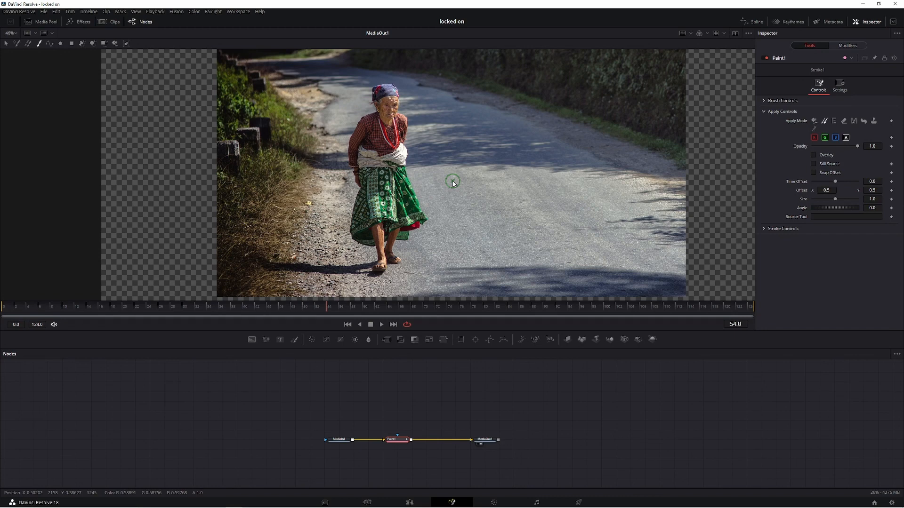
click(453, 183)
drag(454, 183, 399, 181)
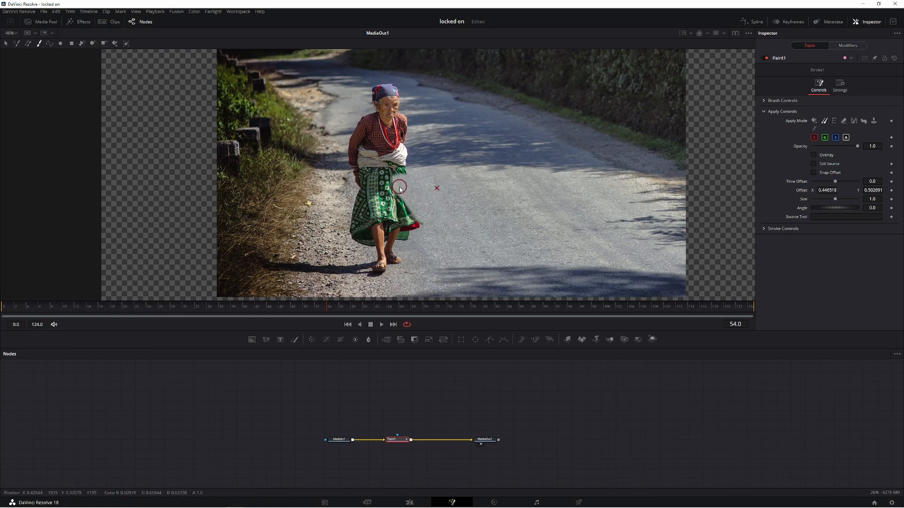
drag(415, 231, 409, 181)
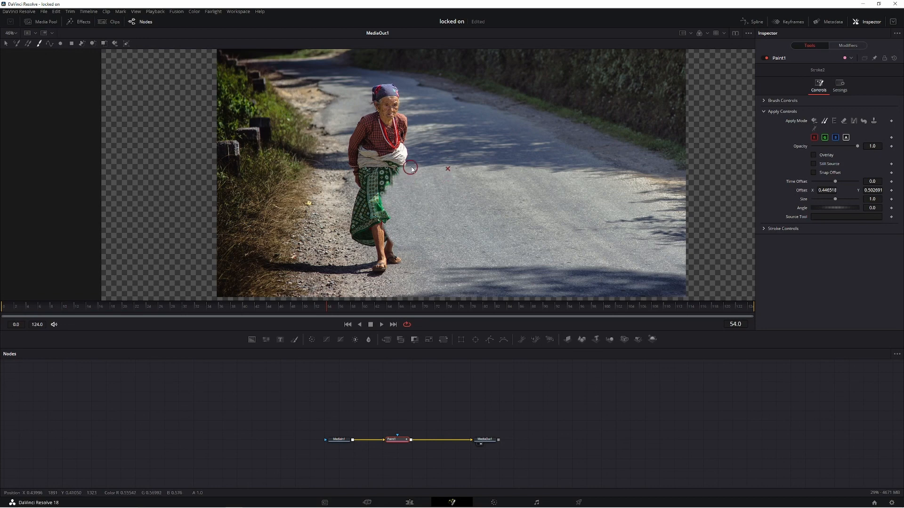
Sample the shaded road level with the woman's waist and clone it over her white sash, lower skirt and legs
alt+click(455, 154)
mouse_move(403, 153)
mouse_down()
mouse_move(377, 159)
mouse_move(410, 165)
mouse_up()
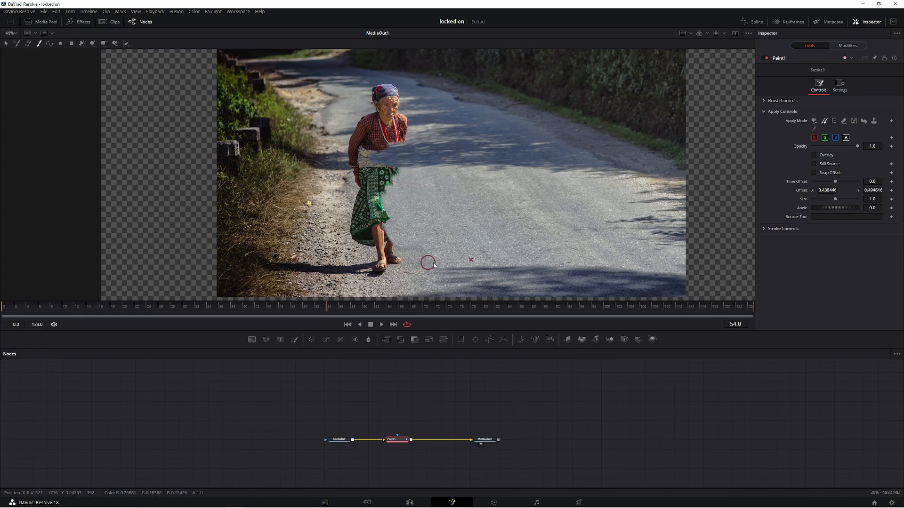
mouse_move(451, 244)
mouse_down()
mouse_move(388, 216)
mouse_move(387, 256)
mouse_move(375, 202)
mouse_move(401, 169)
mouse_up()
Sample the gravel verge and clone it over the skirt's verge-side edge and the woman's shadow on the ground
alt+click(313, 225)
mouse_move(349, 226)
mouse_down()
mouse_move(365, 265)
mouse_move(312, 245)
mouse_move(302, 263)
mouse_move(367, 267)
mouse_move(323, 275)
mouse_up()
alt+click(312, 250)
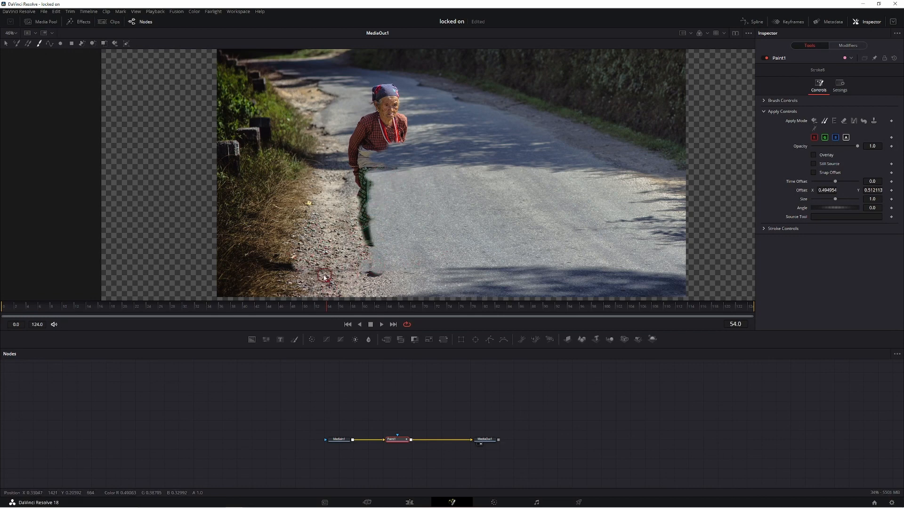
alt+click(272, 267)
mouse_move(262, 271)
mouse_down()
mouse_move(278, 268)
mouse_move(276, 256)
mouse_move(294, 241)
mouse_move(346, 269)
mouse_up()
alt+click(293, 264)
alt+click(325, 251)
Sample the sunlit road and clone it over the remaining strip of skirt and the dark patch where her feet were
alt+click(486, 202)
mouse_move(386, 208)
mouse_down()
mouse_move(370, 185)
mouse_move(370, 236)
mouse_move(358, 176)
mouse_up()
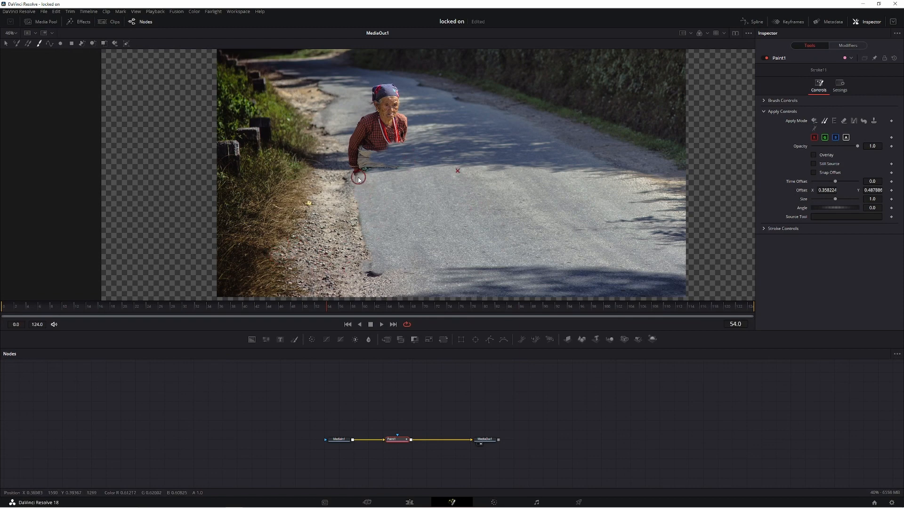
drag(367, 272, 388, 273)
Resample the surrounding road and verge and clone them over the woman's head, torso and arm
alt+click(460, 132)
mouse_move(412, 132)
mouse_down()
mouse_move(383, 133)
mouse_move(409, 92)
mouse_up()
mouse_move(383, 122)
mouse_down()
mouse_move(354, 144)
mouse_move(416, 166)
mouse_up()
alt+click(331, 124)
click(359, 124)
alt+click(354, 123)
click(358, 137)
alt+click(456, 159)
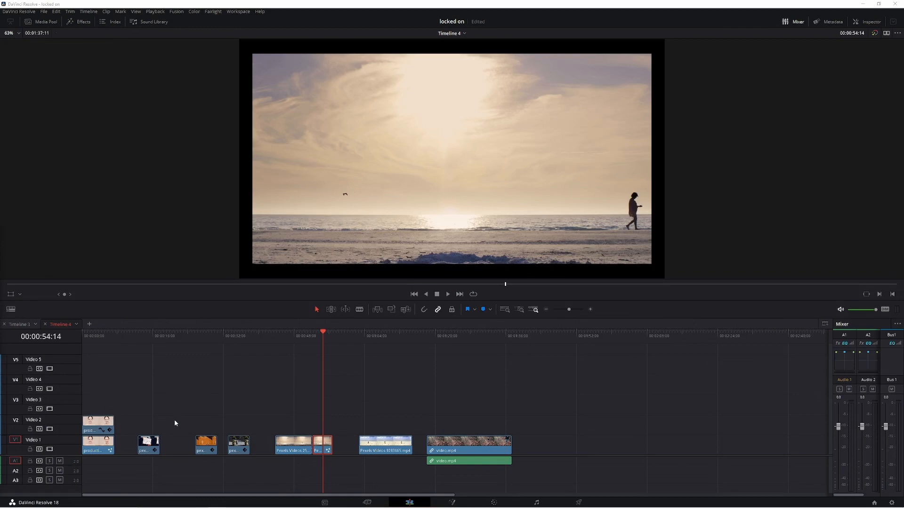
Open the cut section of the beach clip in Fusion and go to frame 311
drag(341, 338, 319, 338)
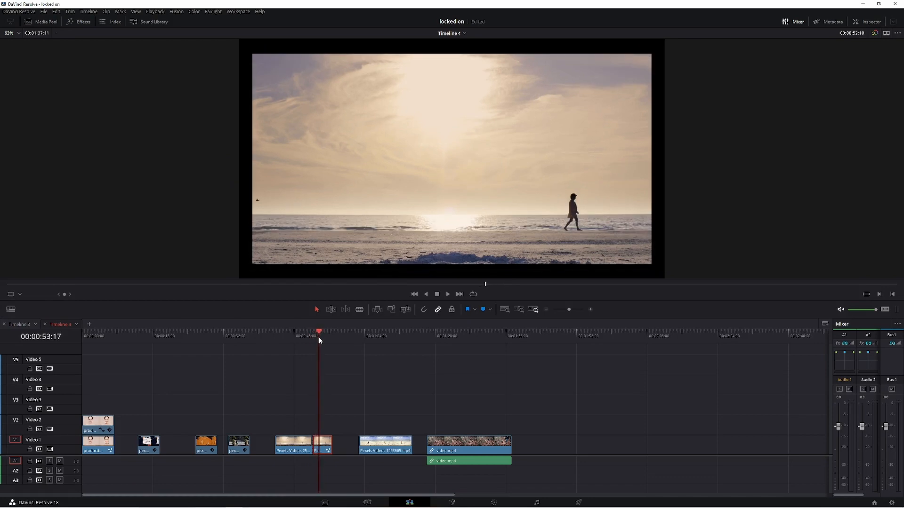
click(452, 503)
drag(287, 306, 752, 308)
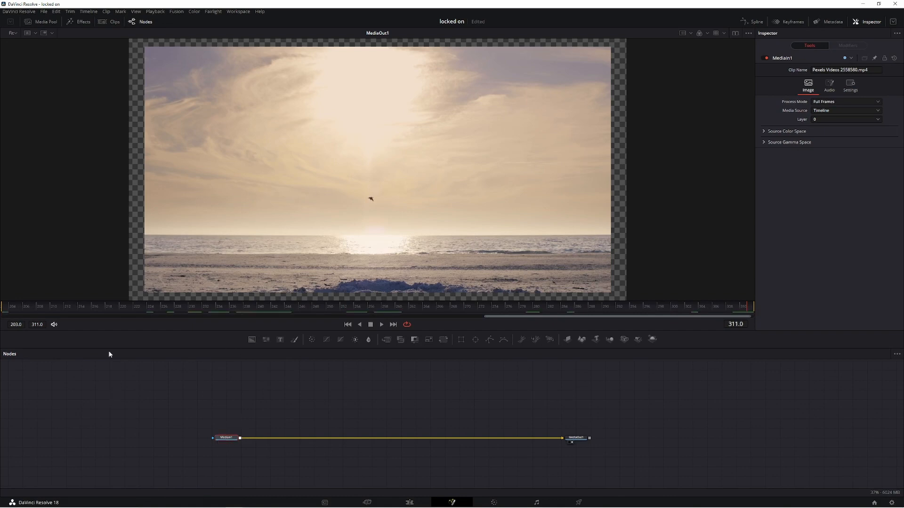
Add a Paint node between the beach clip's MediaIn1 and MediaOut1 and set its Stroke tool to Clone mode
click(294, 339)
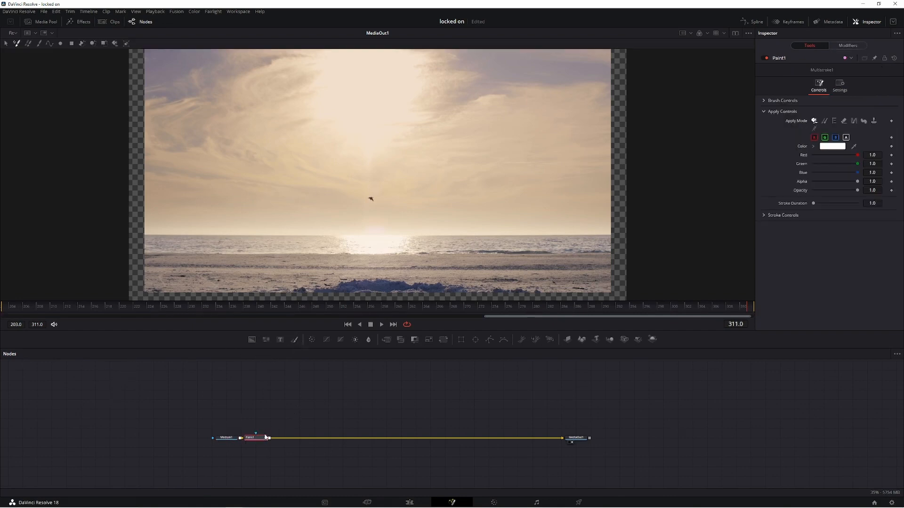
drag(281, 440, 354, 440)
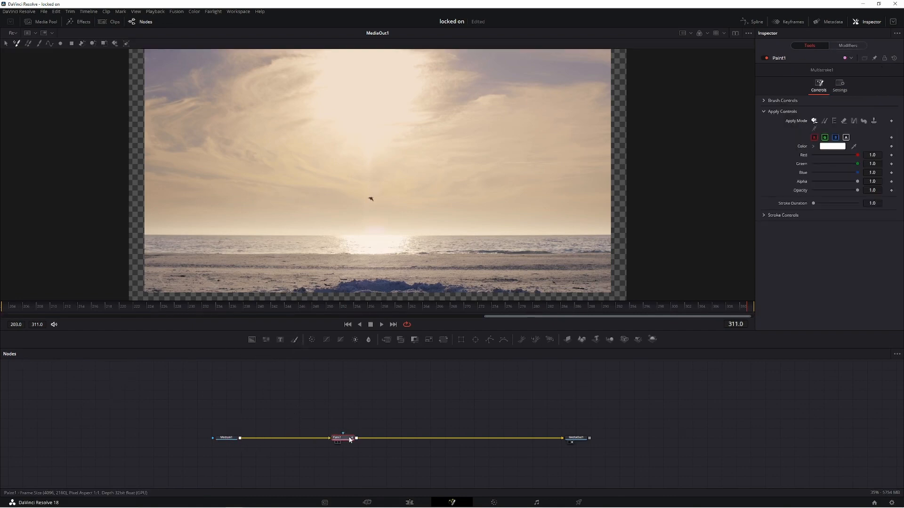
click(39, 44)
click(827, 122)
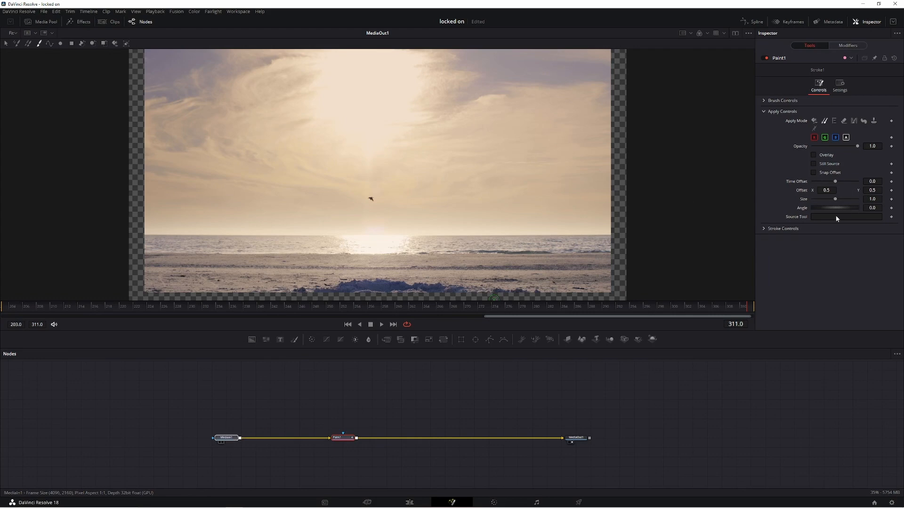
Use MediaIn1 as the clone source with Overlay enabled and shift the overlay to an X offset of about 0.478
drag(836, 217, 836, 217)
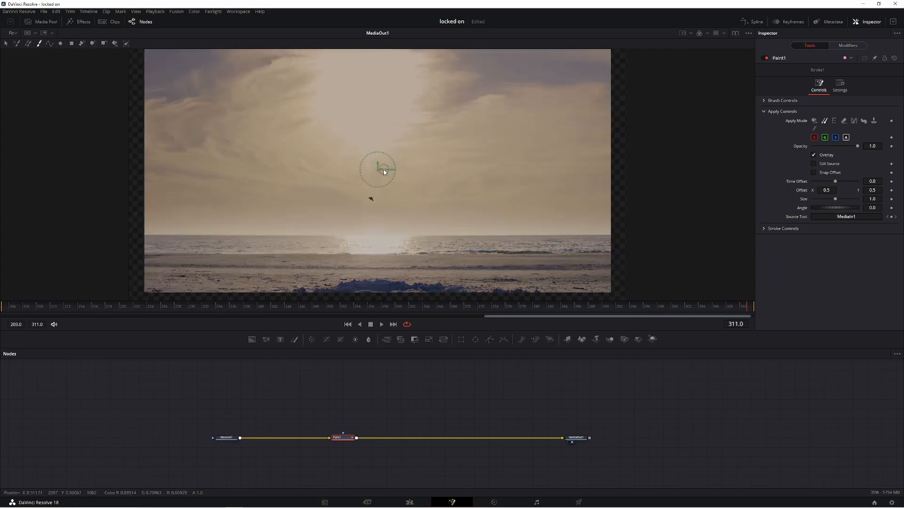
drag(384, 172, 373, 172)
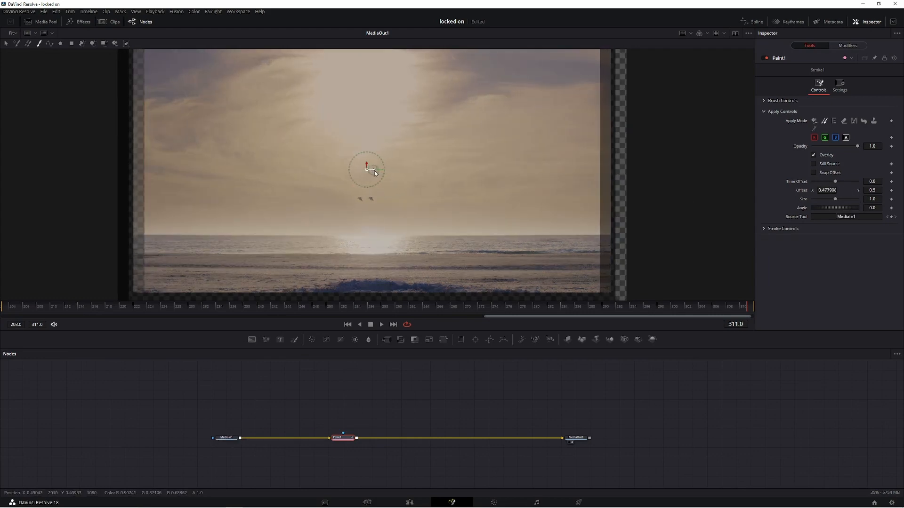
Set the brush softness to 0.505, paint the cloned sky over the bird, and switch to the Select tool
click(763, 101)
drag(836, 137, 823, 137)
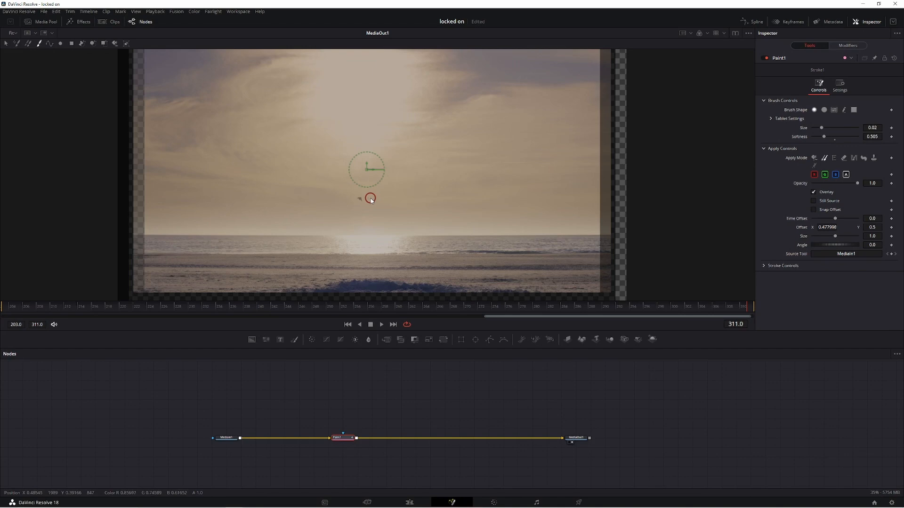
click(5, 43)
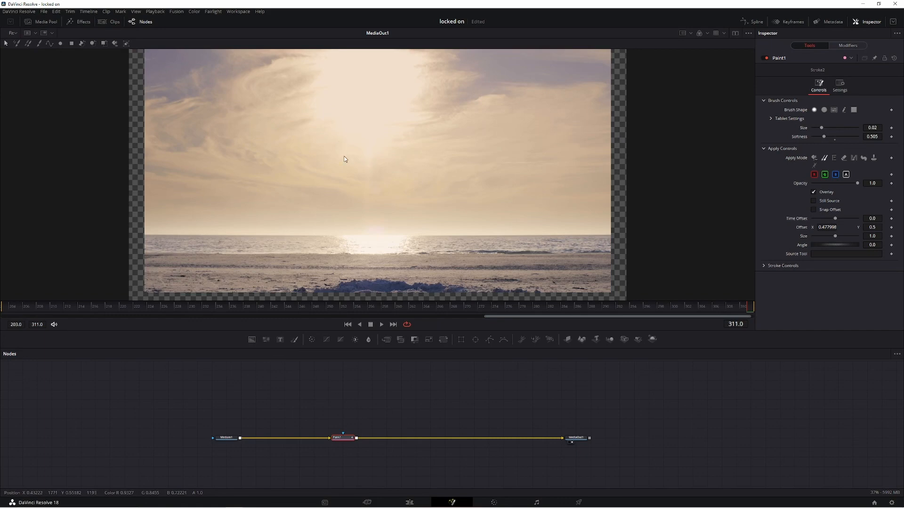
Select the clone stroke over the bird and modify its Center with a Tracker position modifier
drag(344, 159, 417, 212)
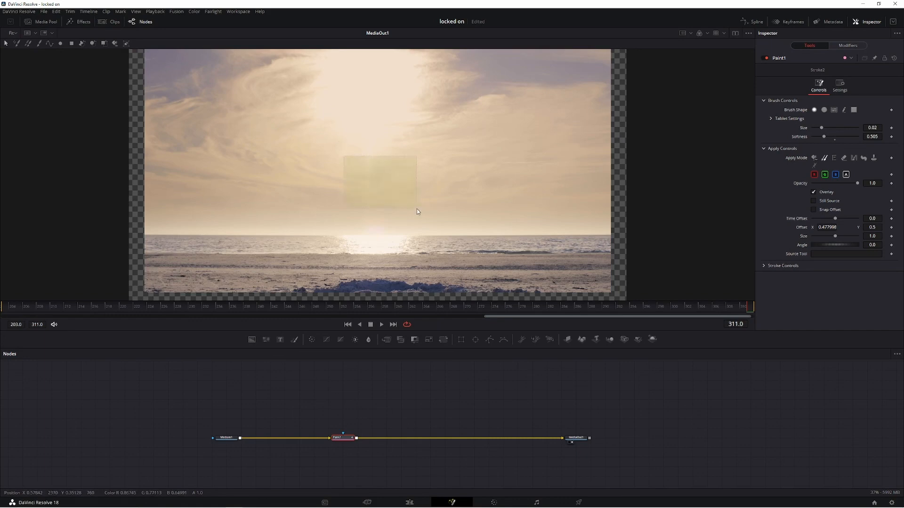
drag(417, 209, 416, 208)
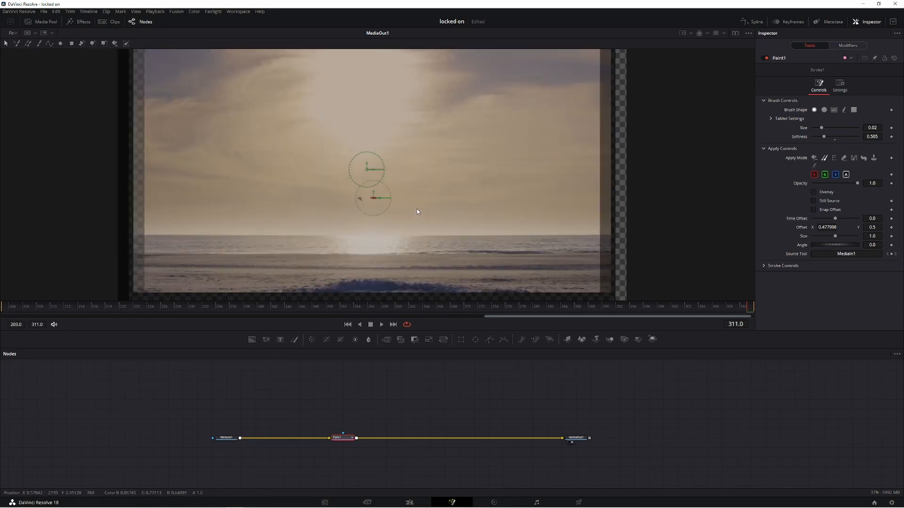
right_click(375, 200)
mouse_move(415, 324)
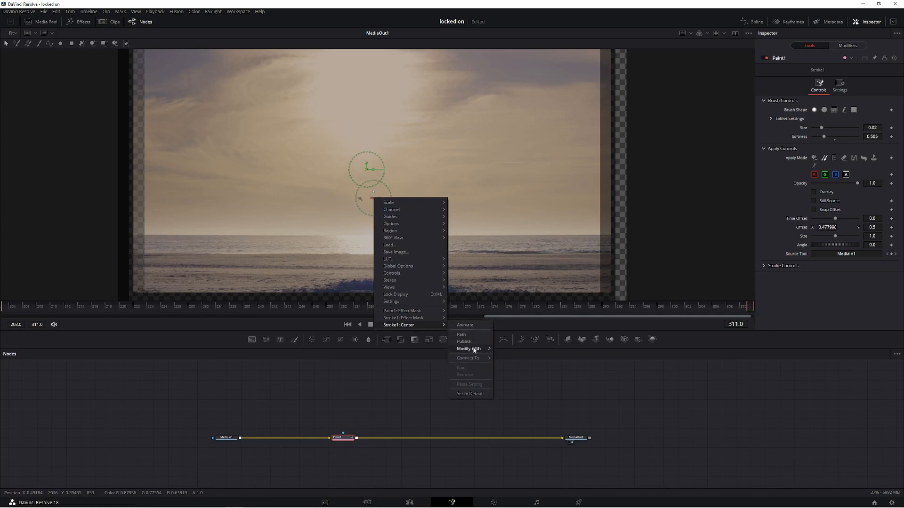
mouse_move(474, 350)
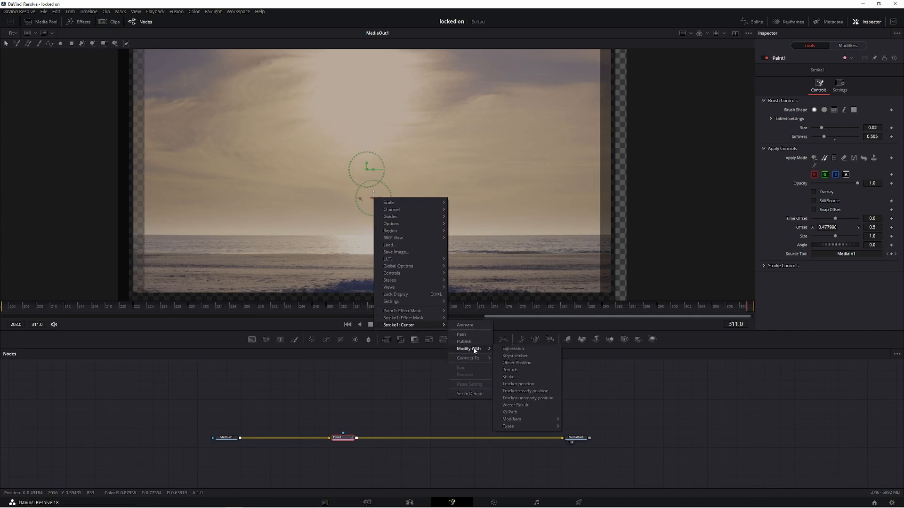
click(517, 383)
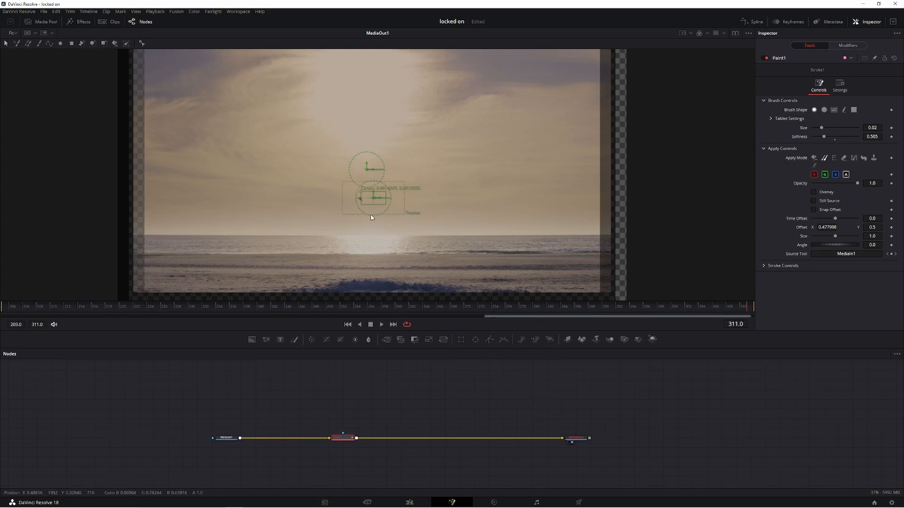
Set MediaIn1 as the Track1 modifier's tracker source and track the bird in reverse from frame 311
click(851, 48)
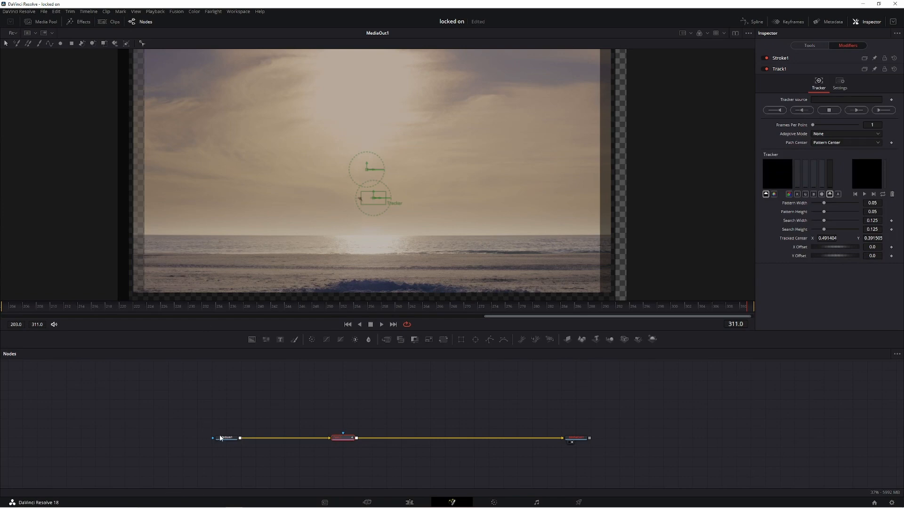
drag(220, 438, 849, 101)
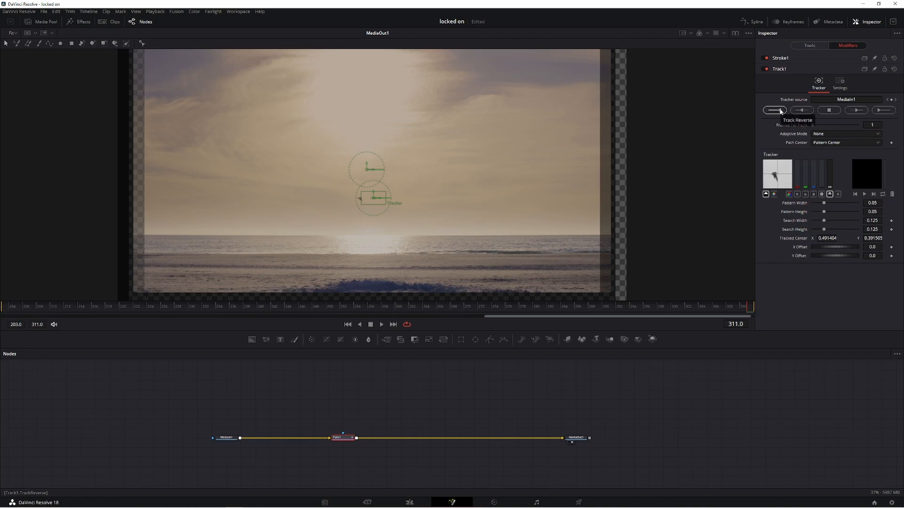
click(780, 110)
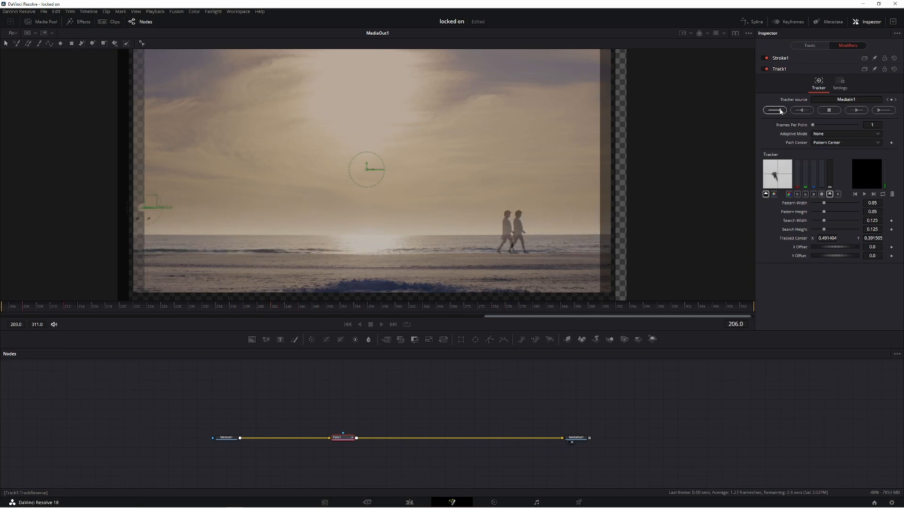
click(508, 277)
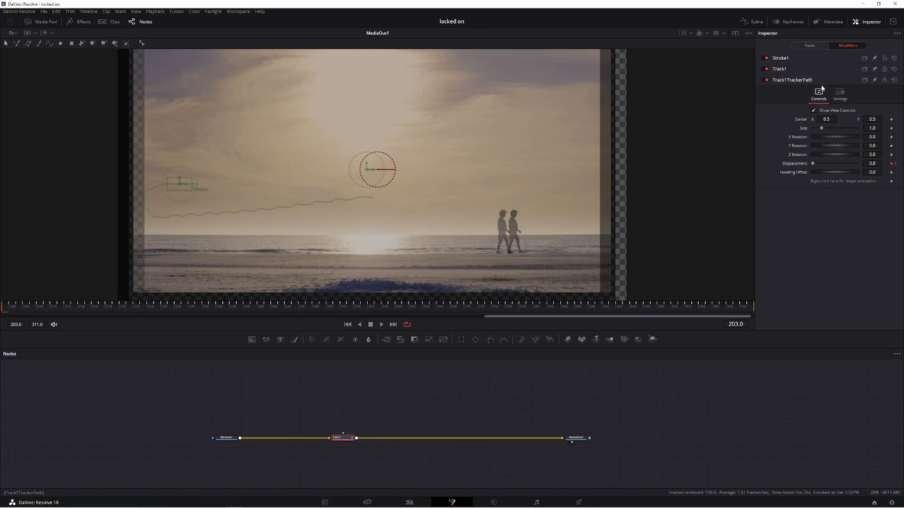
Disable Overlay on the clone stroke, play back the tracked section, and go to frame 207
click(810, 45)
click(813, 192)
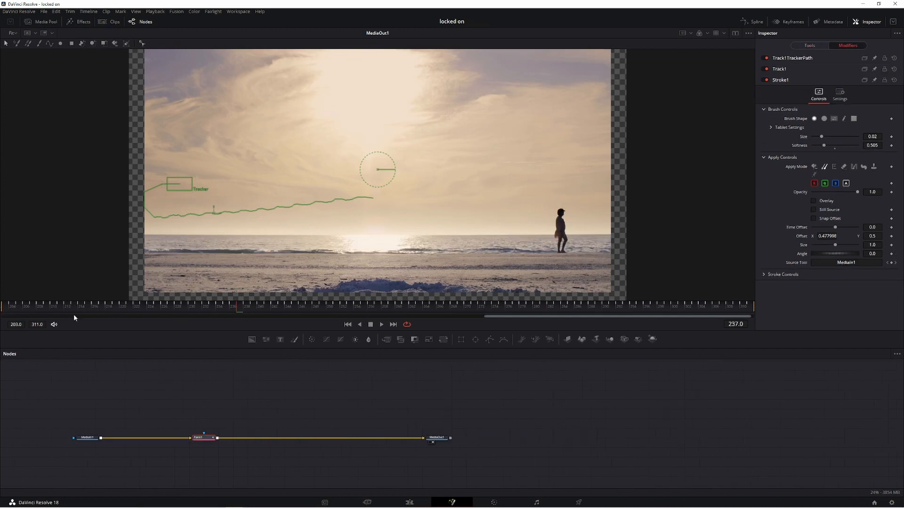
click(17, 307)
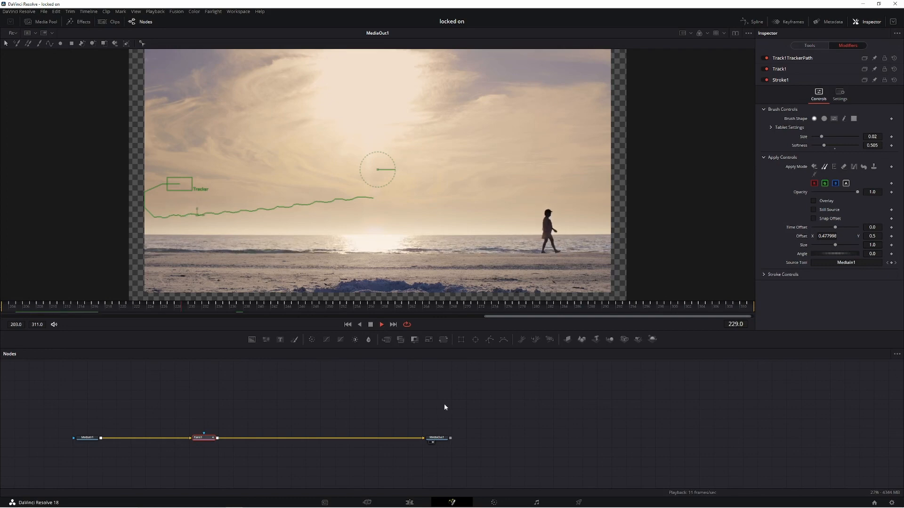
click(438, 438)
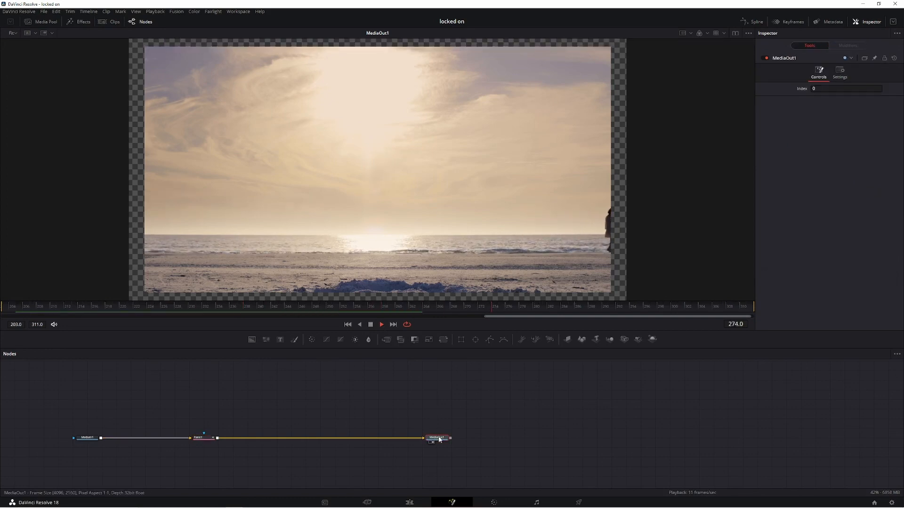
key(space)
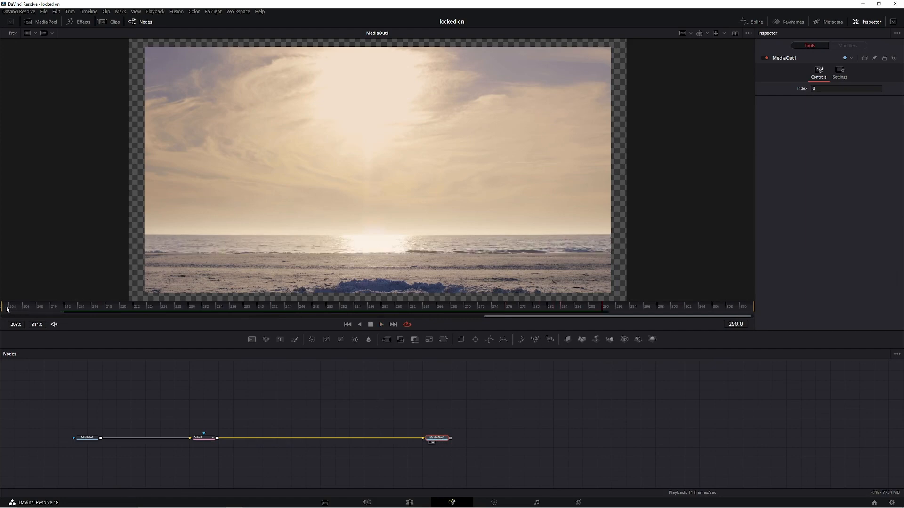
drag(20, 307, 33, 306)
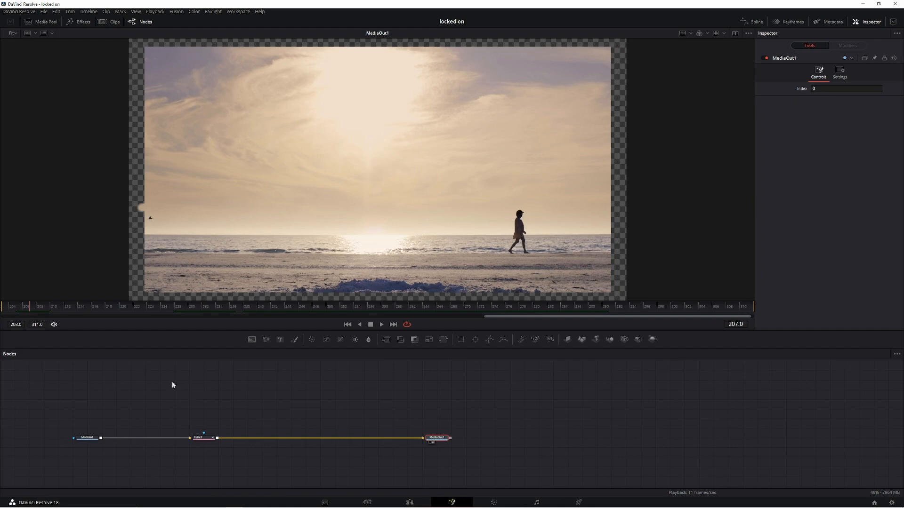
Move Track1's tracked center onto the bird at frame 207, to about X 0.046, Y 0.315, and step back three frames
click(207, 438)
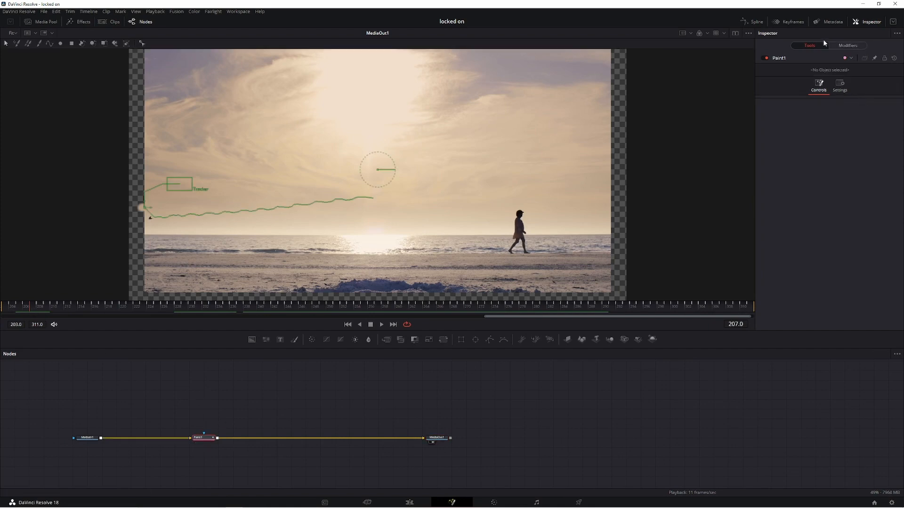
click(845, 46)
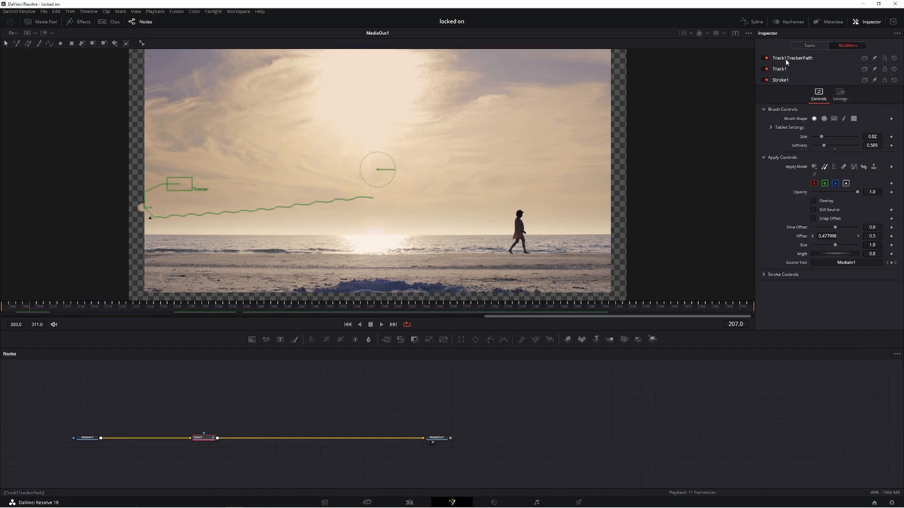
click(778, 69)
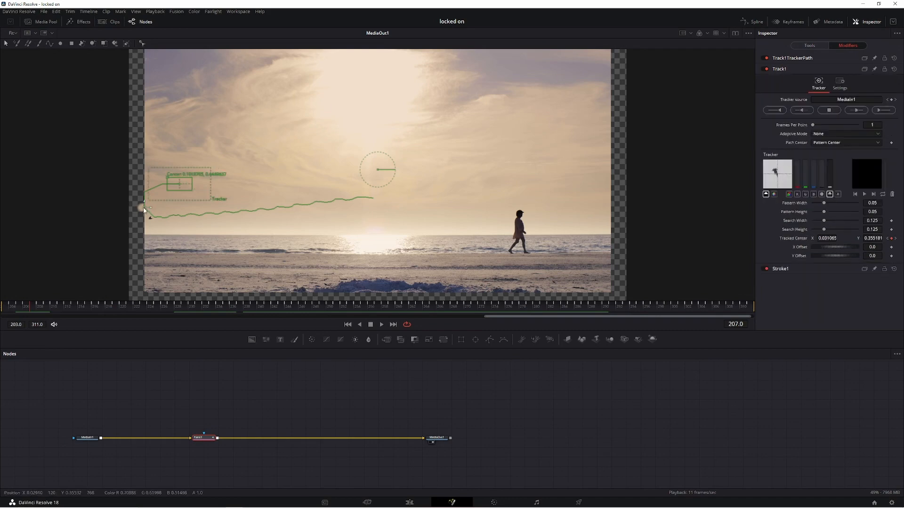
drag(144, 210, 153, 221)
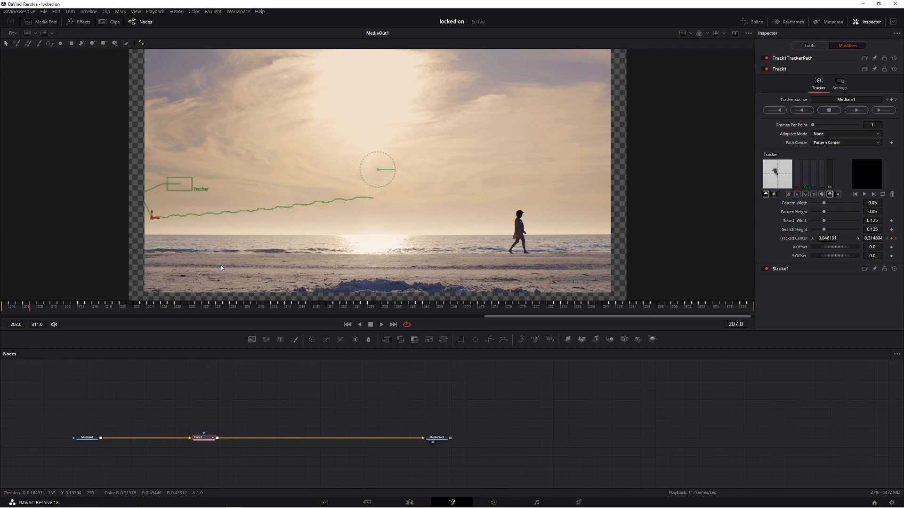
key(Left)
key(Left)
key(Left)
Play the cleaned beach clips in the Edit timeline and open the seated woman's beach clip in Fusion at 01:09:09
click(410, 503)
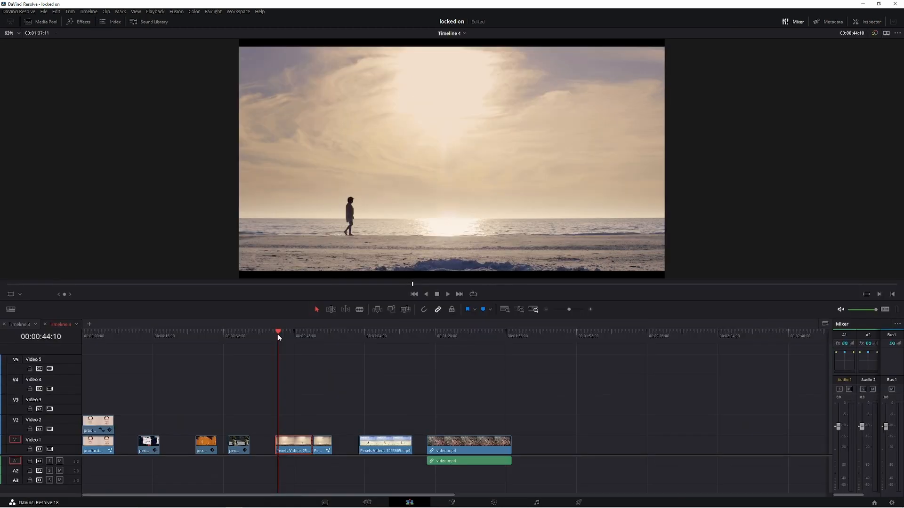
key(space)
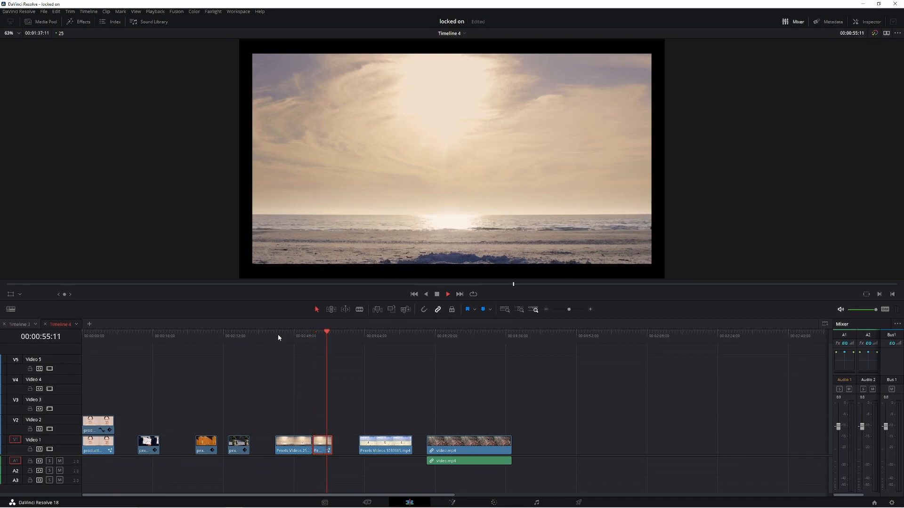
click(342, 335)
drag(364, 334, 388, 342)
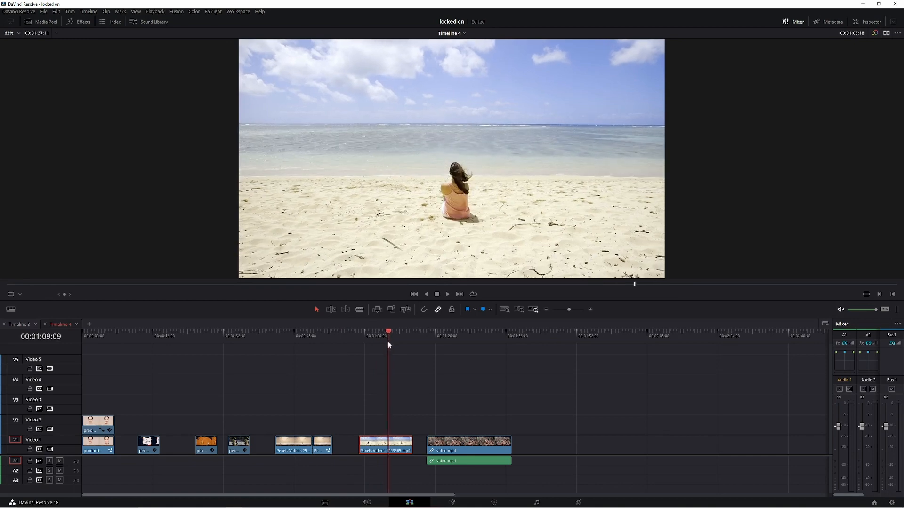
click(453, 503)
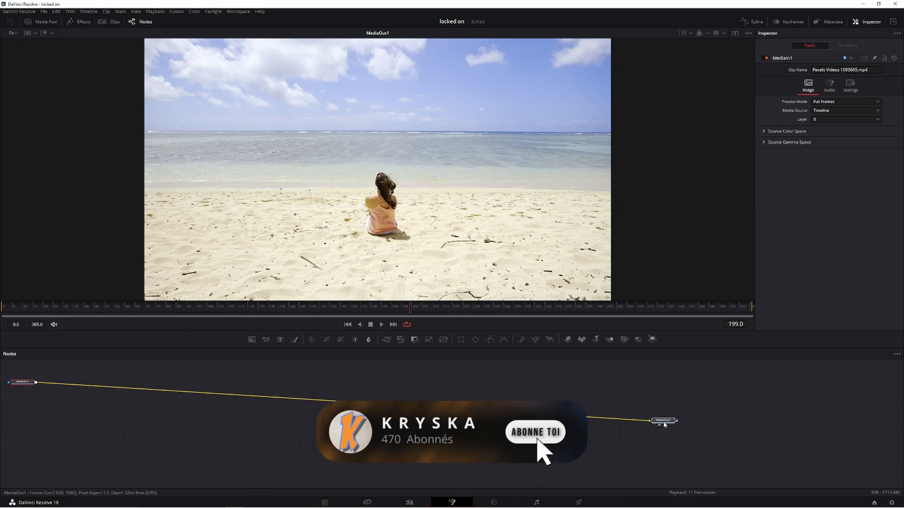
Move MediaIn1 closer to MediaOut1, insert a Paint node between them, and choose its Copy PolyLine tool
click(664, 422)
drag(28, 382, 321, 421)
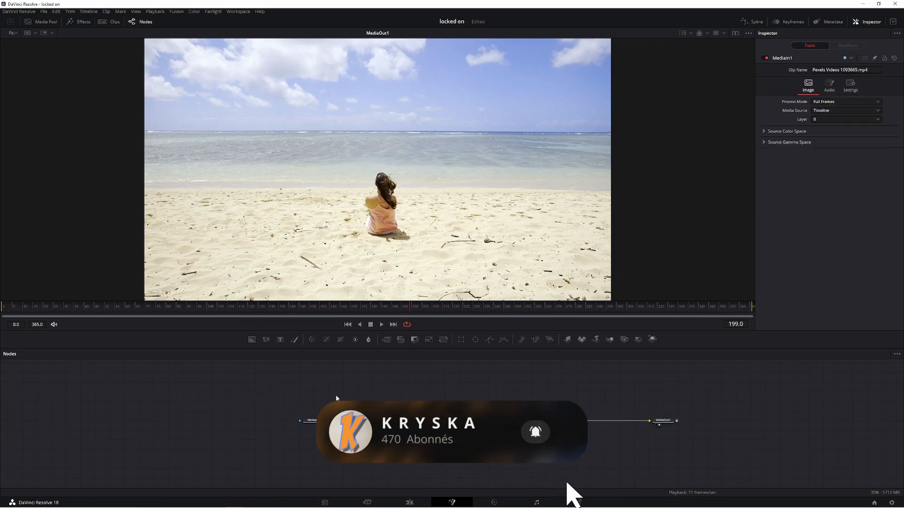
click(294, 339)
mouse_move(349, 394)
mouse_down()
mouse_move(395, 422)
mouse_move(397, 393)
mouse_move(412, 421)
mouse_up()
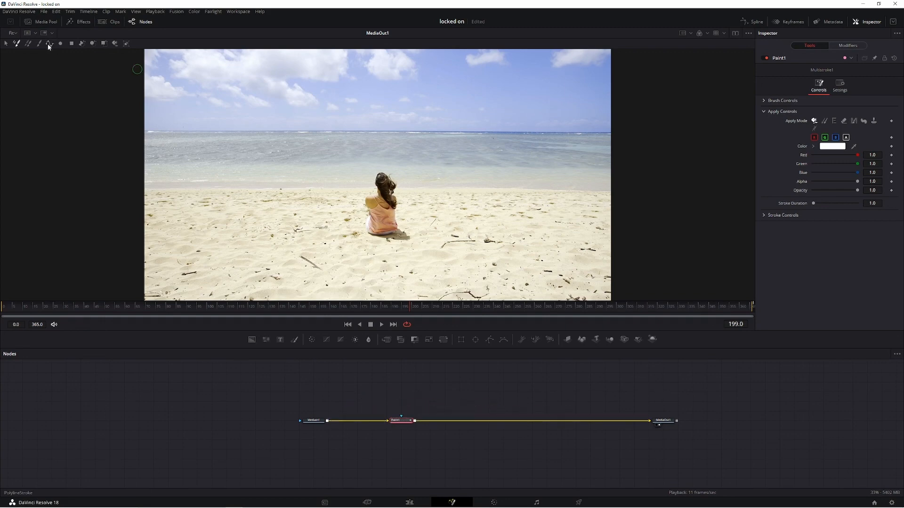
click(82, 43)
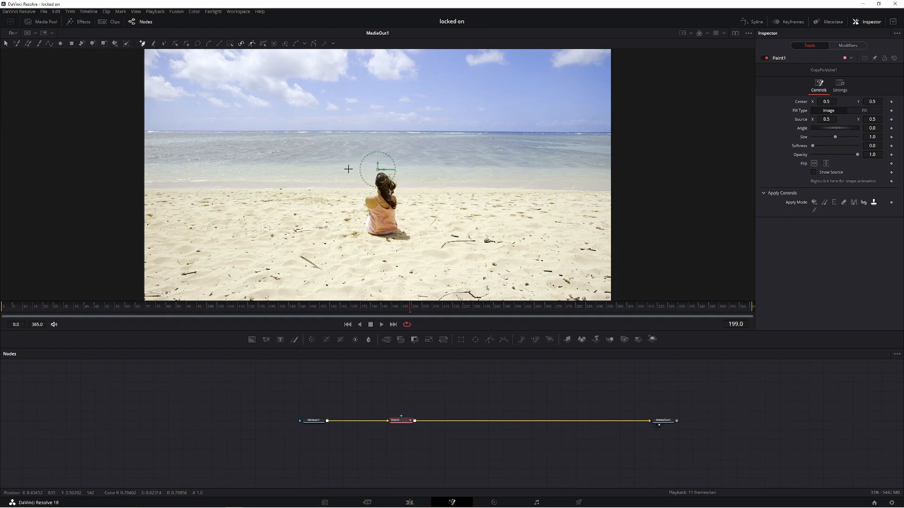
Draw a closed copy polyline around the seated woman, curving its right edge outward and extending its base below her
click(378, 157)
drag(343, 236, 418, 236)
click(379, 158)
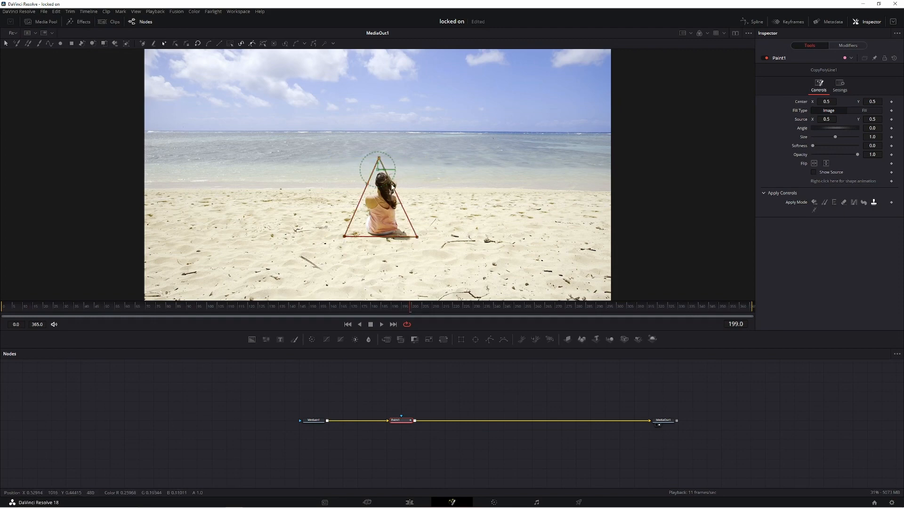
drag(393, 186, 406, 185)
click(385, 238)
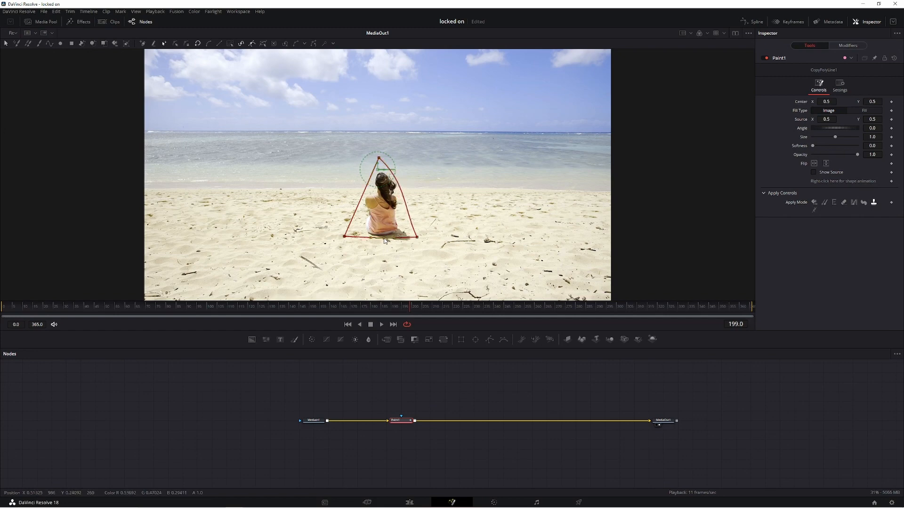
drag(384, 239, 392, 252)
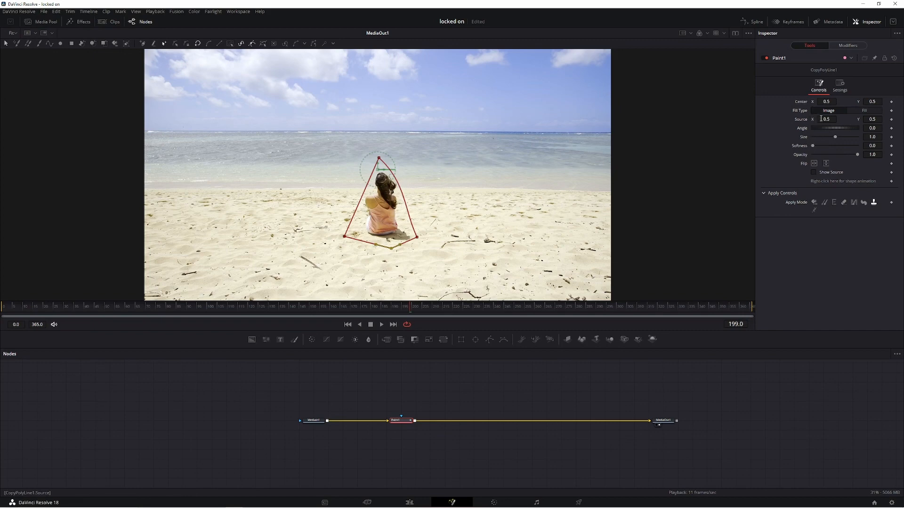
Set the copy polyline's Source X to 0.632, Softness to 0.0094 and Size to about 0.98, then view MediaOut1
drag(821, 119, 850, 119)
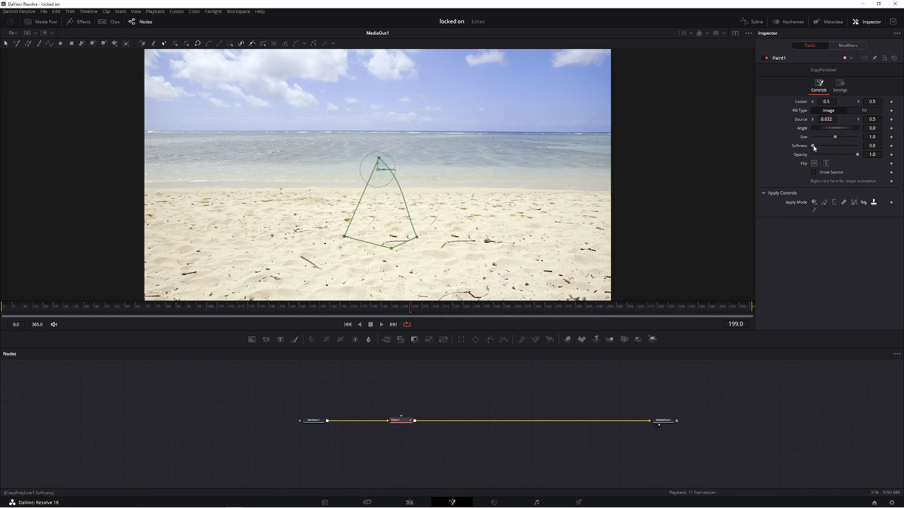
drag(814, 148, 815, 147)
drag(878, 137, 876, 137)
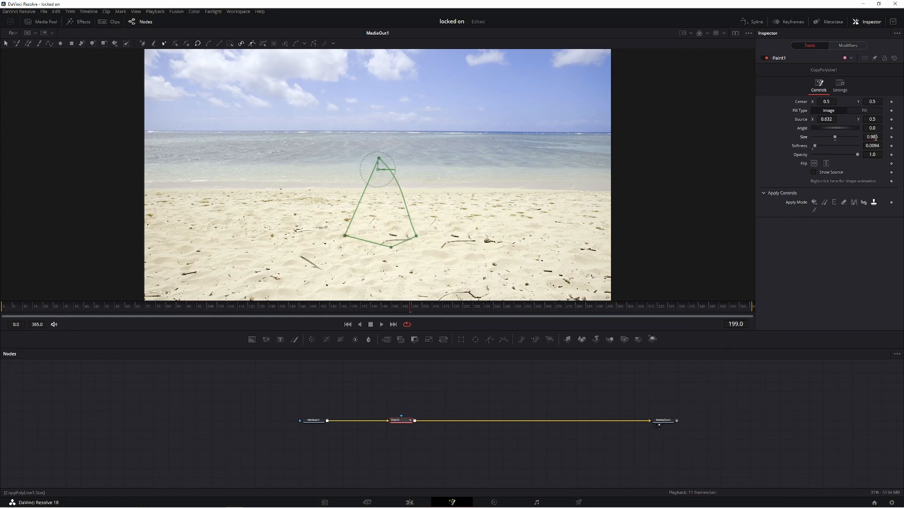
click(666, 420)
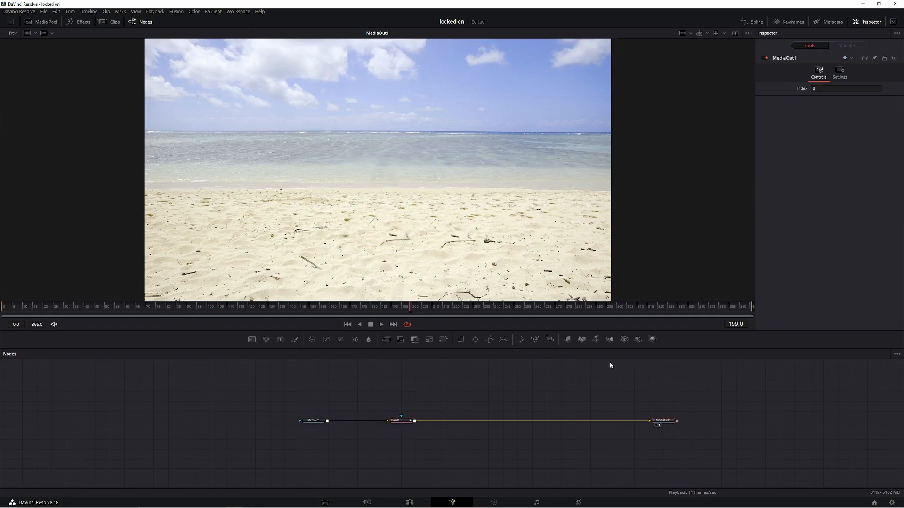
Open the forest clip video.mp4 in Fusion at frame 261 and add a Paint node between MediaIn1 and MediaOut1
click(409, 503)
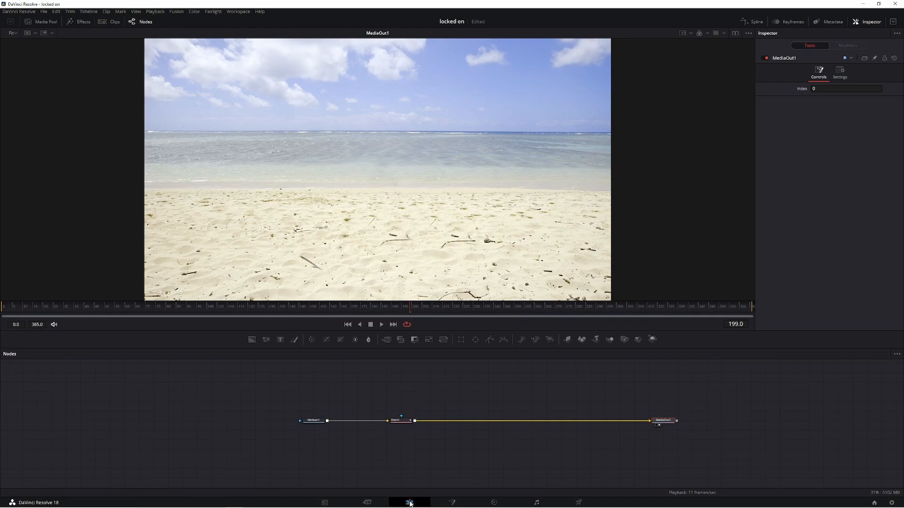
mouse_move(468, 339)
mouse_down()
mouse_move(452, 342)
mouse_move(465, 347)
mouse_up()
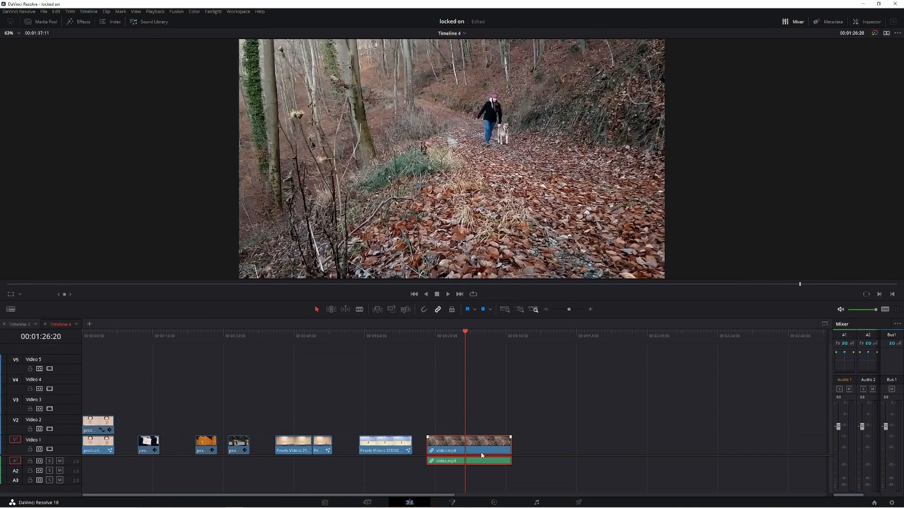
click(455, 504)
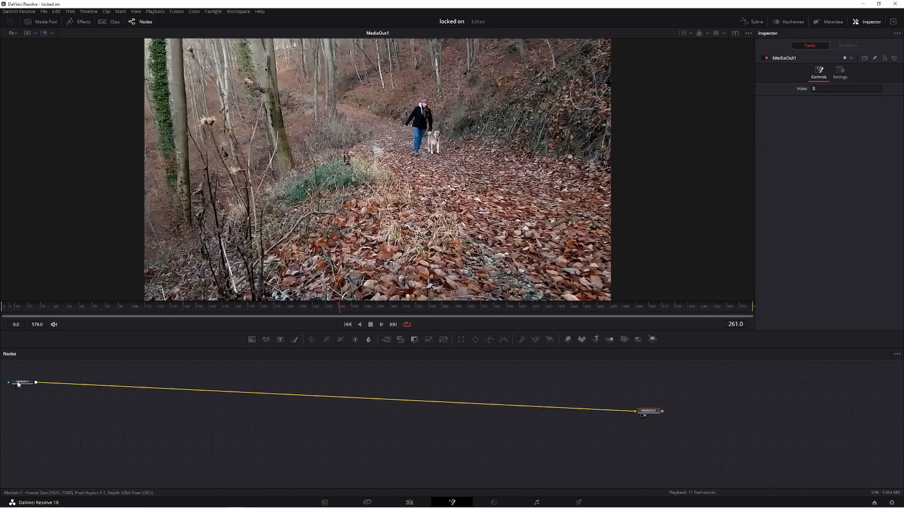
mouse_move(22, 381)
mouse_down()
mouse_move(227, 411)
mouse_move(361, 415)
mouse_up()
click(295, 339)
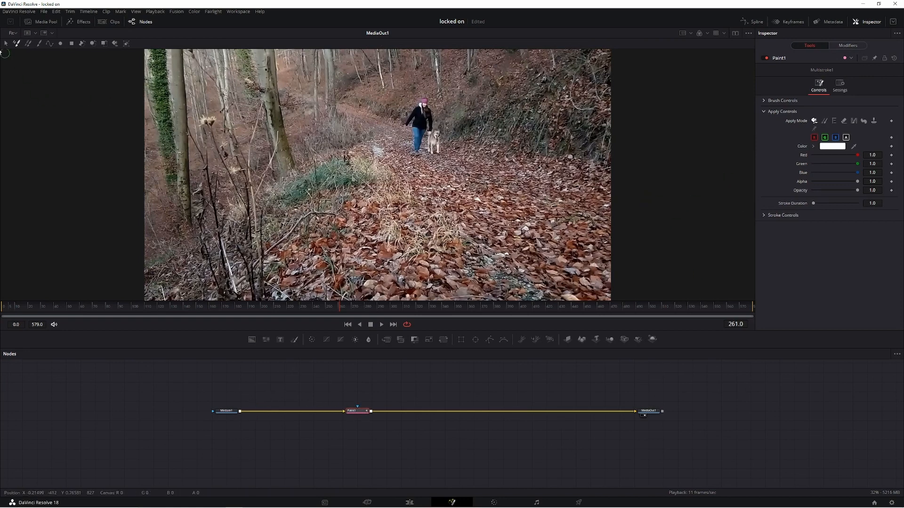
Choose the Stroke paint tool in Clone apply mode, assign MediaIn1 as the Source Tool and enable Still Source
click(39, 43)
click(825, 122)
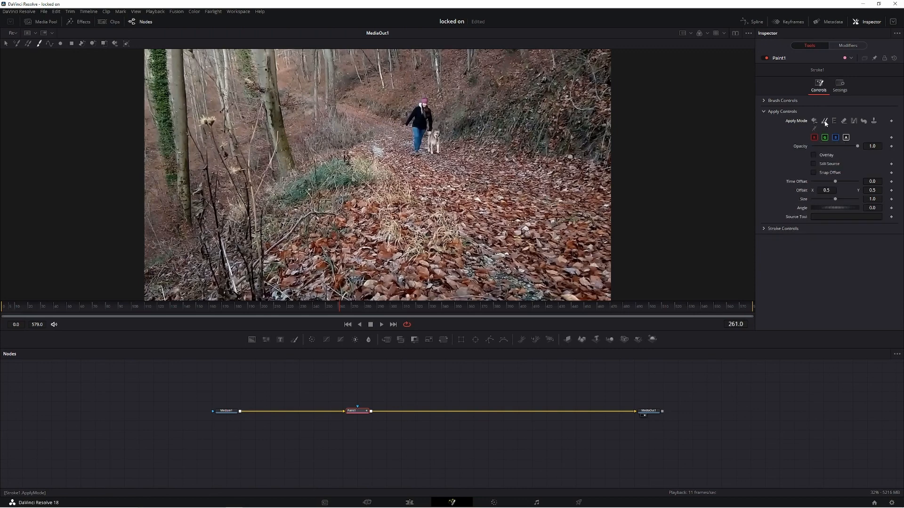
drag(454, 270, 833, 217)
click(813, 164)
Move to the empty-path frame 575 and set the clone's Source Time to 575
click(747, 307)
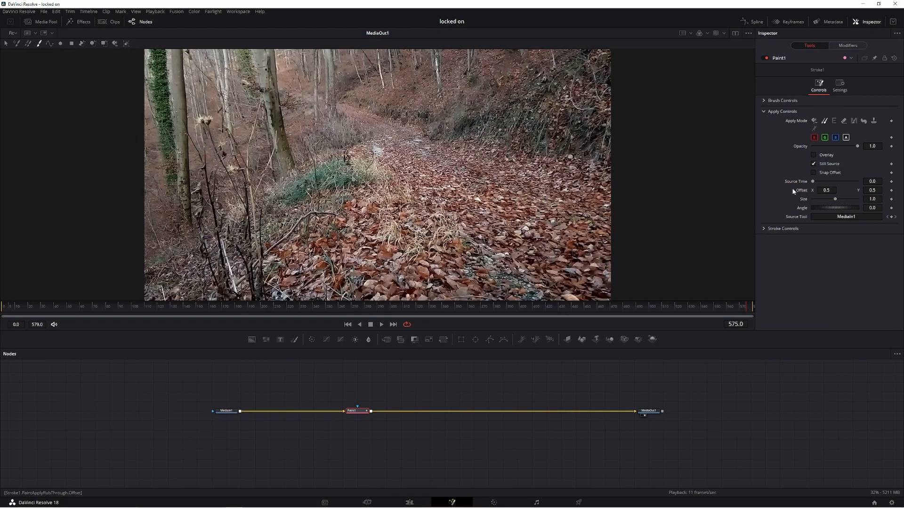
click(872, 182)
text(575)
key(Tab)
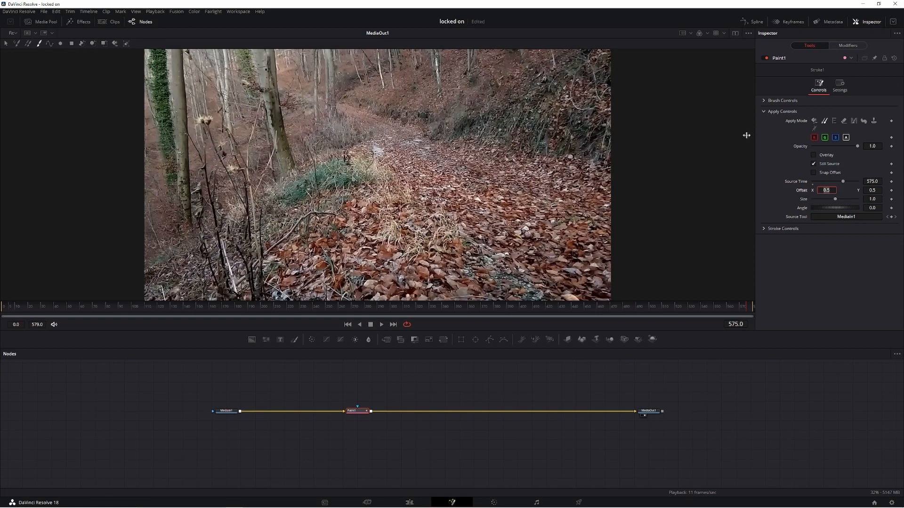
At frame 1, set the brush Size to 0.0409 and Softness to 1.166, and paint over the walker and dog
click(5, 308)
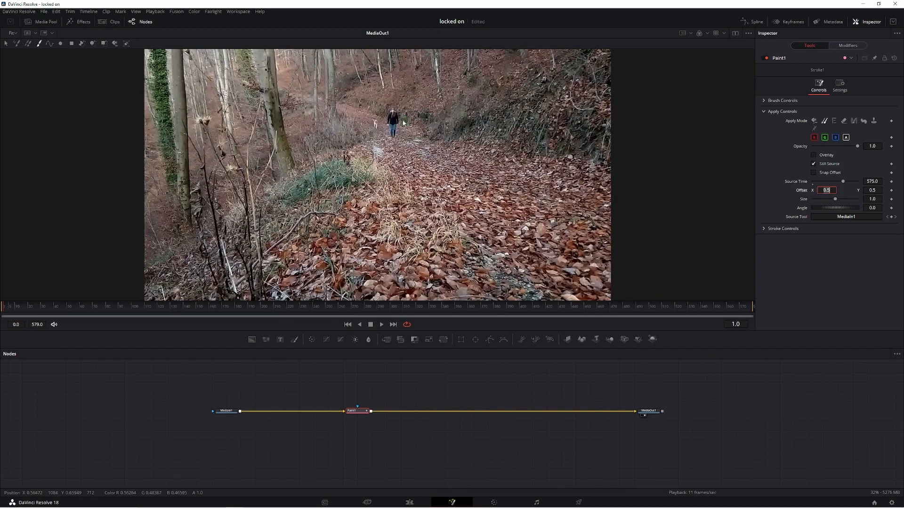
click(763, 100)
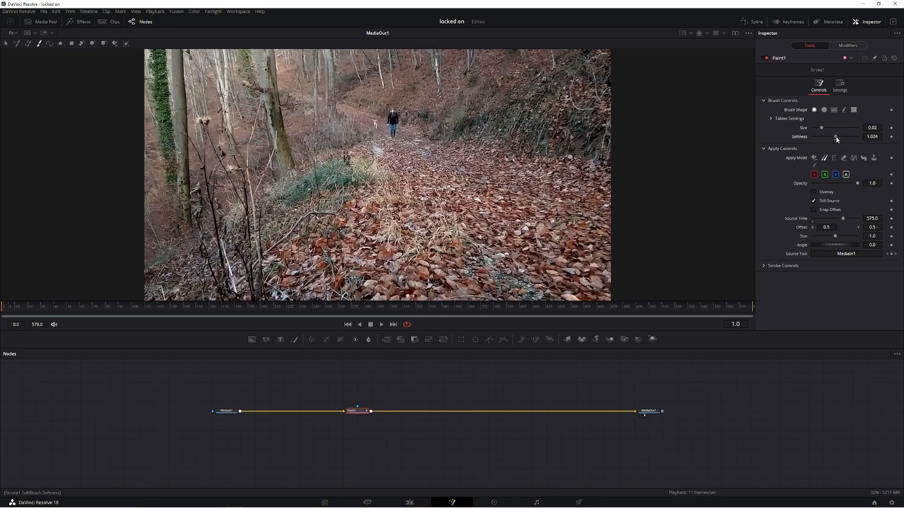
drag(822, 128, 831, 128)
drag(390, 120, 373, 125)
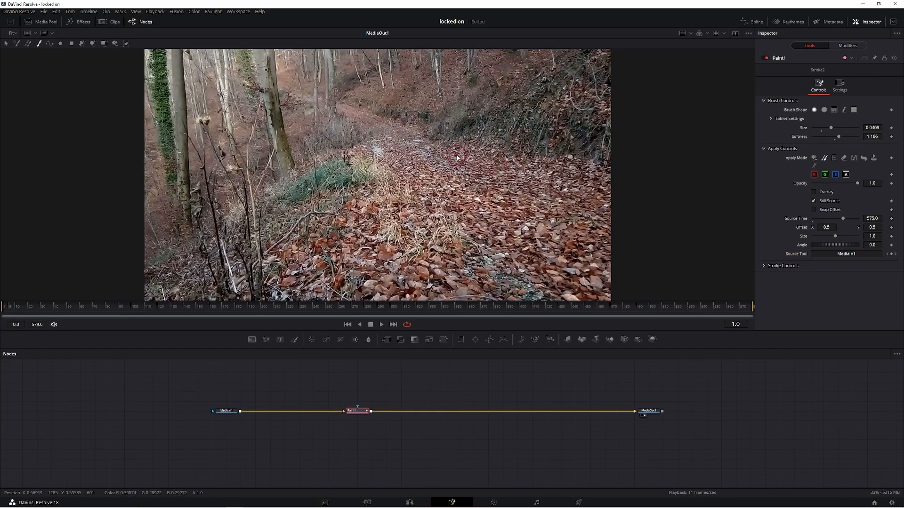
Advance a few frames and paint another short clone stroke across the path ahead of the walker
key(Right)
key(Right)
key(Right)
key(Right)
key(Right)
key(Right)
mouse_move(456, 155)
mouse_down()
mouse_move(375, 136)
mouse_move(402, 136)
mouse_move(441, 154)
mouse_up()
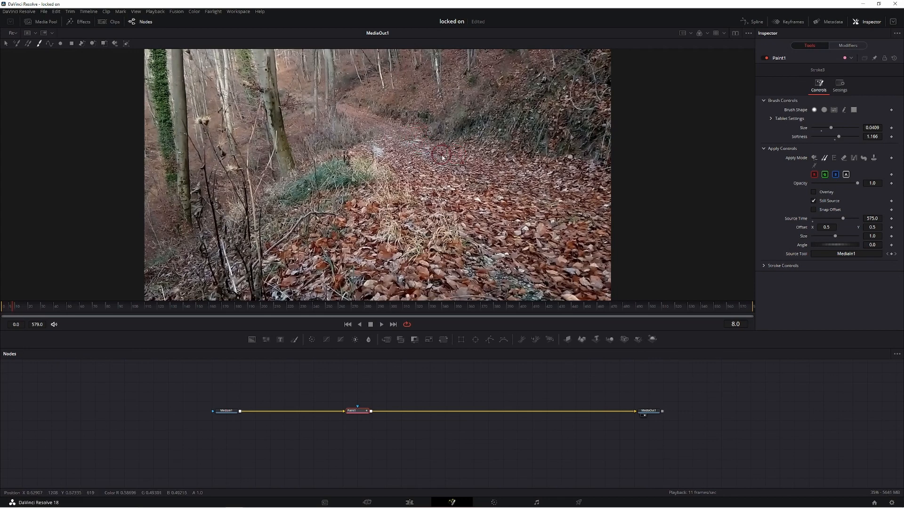
Step through the frames up to 45 and back to 44, checking the cloned image for problems
key(Right)
key(Right)
key(Right)
key(Right)
key(Right)
key(Right)
key(Right)
key(Right)
key(Right)
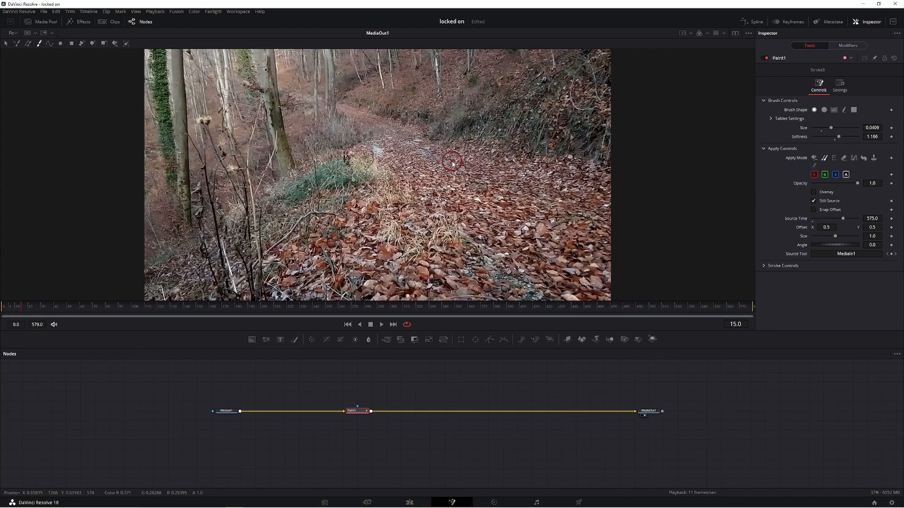
key(Right)
key(Right)
key(Right)
key(Right)
key(Right)
key(Right)
key(Right)
key(Right)
key(Right)
key(Right)
key(Right)
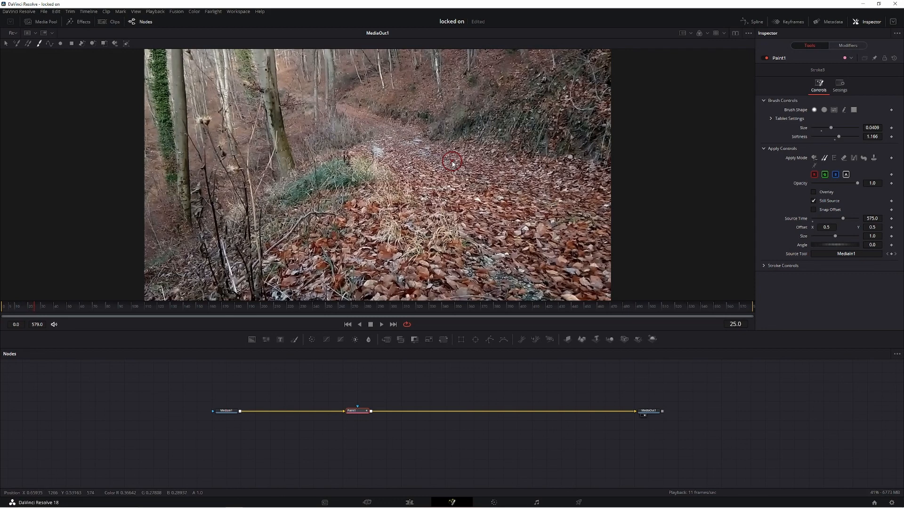
key(Right)
key(Right)
key(Right)
key(Right)
key(Right)
key(Right)
key(Right)
key(Right)
key(Right)
key(Right)
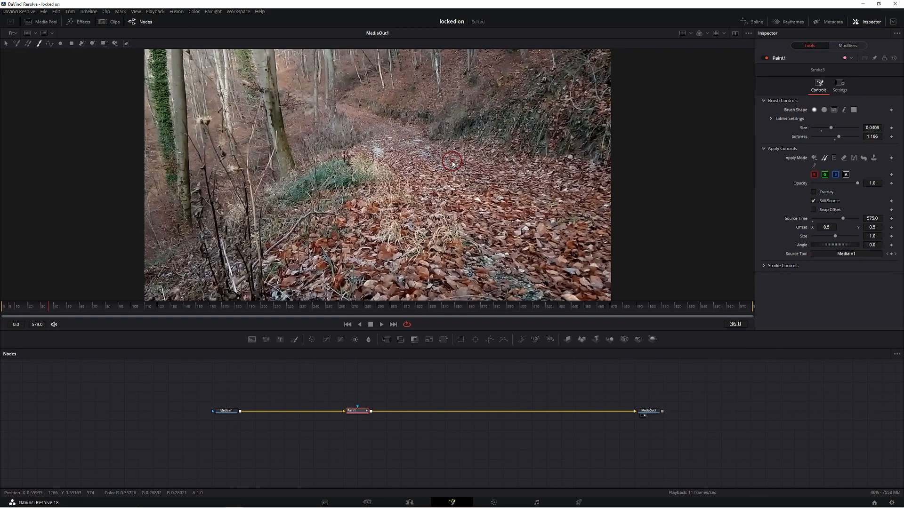
key(Right)
key(Right)
key(Right)
key(Right)
key(Right)
key(Right)
key(Right)
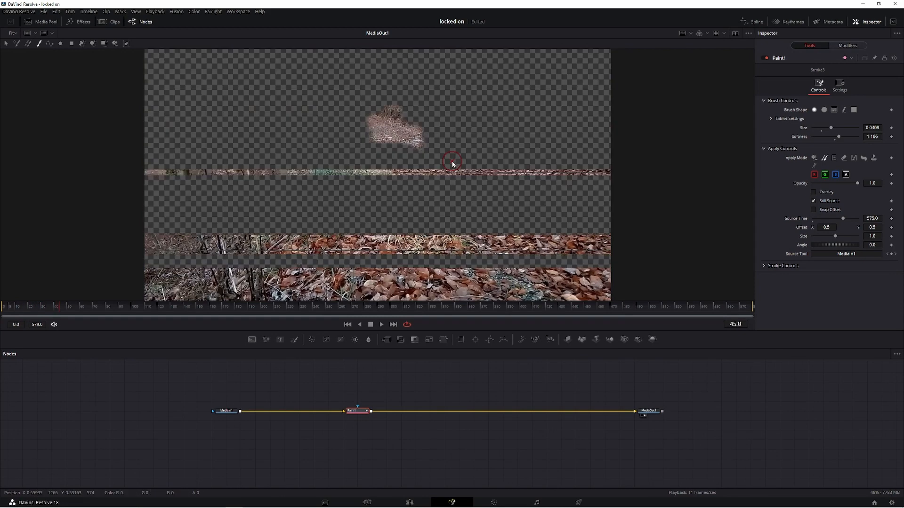
key(Left)
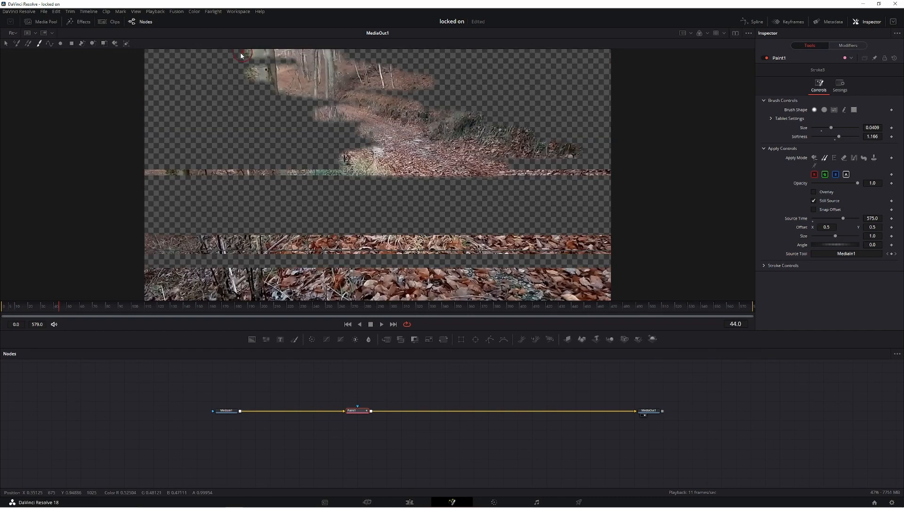
At frame 44, paint clone strokes over the transparent areas across the forest, slope and path
mouse_move(174, 66)
mouse_down()
mouse_move(558, 67)
mouse_move(417, 49)
mouse_move(402, 56)
mouse_move(655, 72)
mouse_move(362, 97)
mouse_move(479, 139)
mouse_move(215, 166)
mouse_move(140, 202)
mouse_move(319, 233)
mouse_move(309, 253)
mouse_move(249, 275)
mouse_move(148, 276)
mouse_move(255, 276)
mouse_move(355, 251)
mouse_move(536, 264)
mouse_move(536, 273)
mouse_move(532, 242)
mouse_move(564, 234)
mouse_move(548, 207)
mouse_up()
mouse_move(586, 171)
mouse_down()
mouse_move(615, 121)
mouse_move(608, 80)
mouse_move(593, 133)
mouse_move(626, 121)
mouse_move(608, 179)
mouse_move(581, 77)
mouse_up()
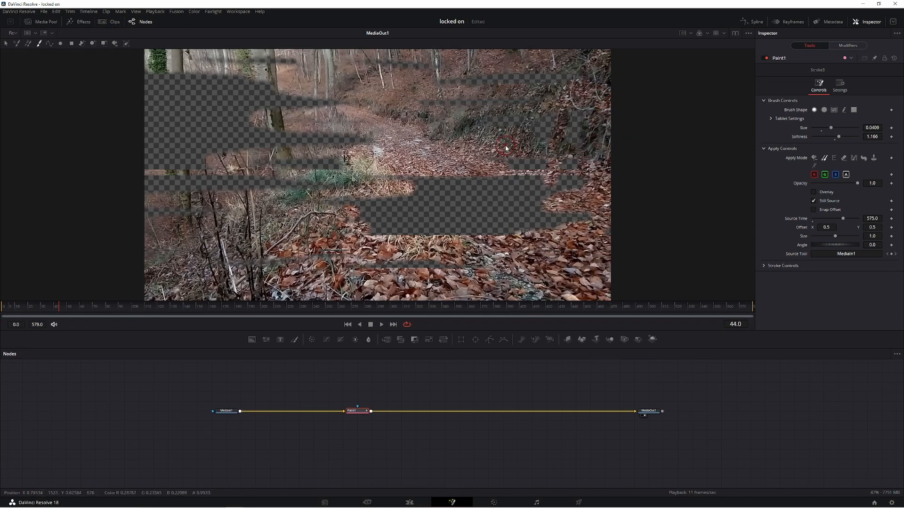
mouse_move(254, 123)
mouse_down()
mouse_move(174, 156)
mouse_move(136, 112)
mouse_move(166, 80)
mouse_move(264, 89)
mouse_move(244, 57)
mouse_move(165, 127)
mouse_move(152, 168)
mouse_move(401, 190)
mouse_up()
Set the brush Size to 0.1 and clone over the remaining transparent gaps and the path
drag(832, 129, 857, 128)
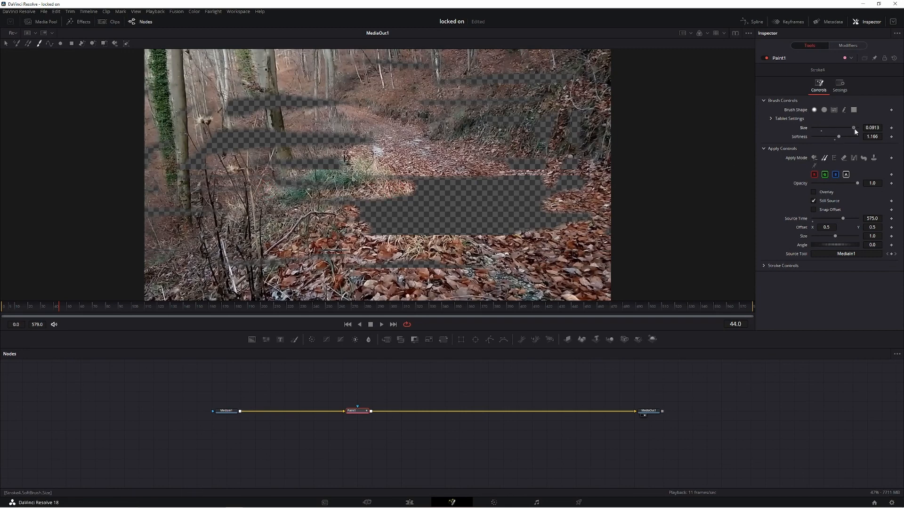
mouse_move(494, 189)
mouse_down()
mouse_move(456, 222)
mouse_move(557, 184)
mouse_move(581, 219)
mouse_move(537, 156)
mouse_move(485, 184)
mouse_move(401, 191)
mouse_move(202, 146)
mouse_move(271, 160)
mouse_move(398, 73)
mouse_move(276, 162)
mouse_move(405, 233)
mouse_move(395, 250)
mouse_move(412, 186)
mouse_move(197, 263)
mouse_move(551, 283)
mouse_move(407, 188)
mouse_move(577, 111)
mouse_move(569, 234)
mouse_move(148, 282)
mouse_move(154, 104)
mouse_up()
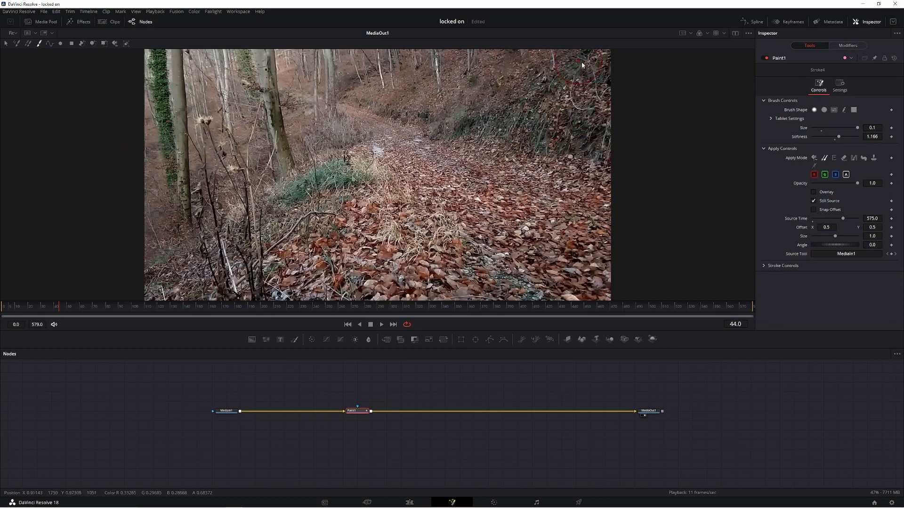
drag(600, 255, 643, 219)
drag(513, 222, 514, 221)
Advance frame by frame past frame 439 and paint a clone stroke down the leaf-covered path right of centre
key(Right)
key(Right)
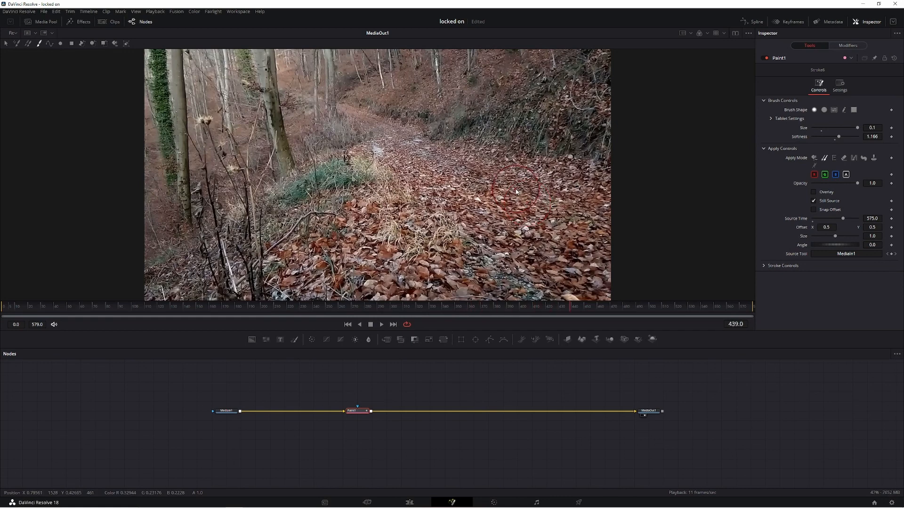
key(Right)
key(Right)
key(Right)
key(Right)
key(Right)
key(Right)
key(Right)
key(Right)
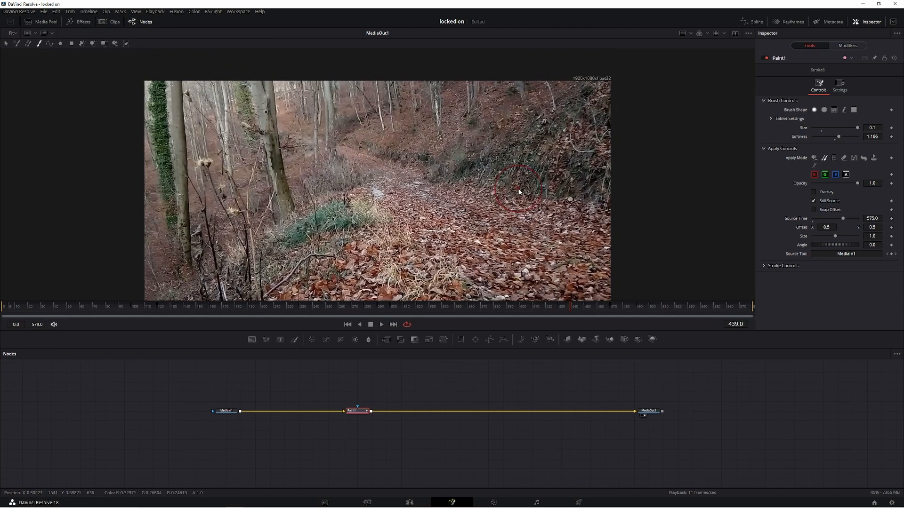
key(Right)
key(Right)
key(Right)
key(Right)
key(Right)
key(Right)
key(Right)
key(Right)
key(Right)
key(Right)
key(Right)
key(Right)
key(Right)
key(Right)
key(Right)
key(Right)
key(Right)
key(Right)
mouse_move(503, 212)
mouse_down()
mouse_move(534, 227)
mouse_move(484, 244)
mouse_move(566, 242)
mouse_move(580, 177)
mouse_move(573, 243)
mouse_move(473, 236)
mouse_move(517, 237)
mouse_up()
Continue forward frame by frame and paint a clone stroke on the leaves farther toward the lower-right part of the image
key(Right)
key(Right)
key(Right)
key(Right)
key(Right)
key(Right)
key(Right)
key(Right)
key(Right)
key(Right)
key(Right)
key(Right)
key(Right)
key(Right)
key(Right)
key(Right)
key(Right)
key(Right)
key(Right)
key(Right)
mouse_move(548, 246)
mouse_down()
mouse_move(572, 256)
mouse_move(566, 231)
mouse_up()
Advance to frame 511, fit the whole image in the viewer and clone over the dark remnant at the image's lower-right edge
key(Right)
key(Right)
key(Right)
key(Right)
key(Right)
key(Right)
key(Right)
key(Right)
key(Right)
key(Right)
key(Right)
key(Right)
key(Right)
key(Right)
key(Right)
key(Right)
key(Right)
click(16, 34)
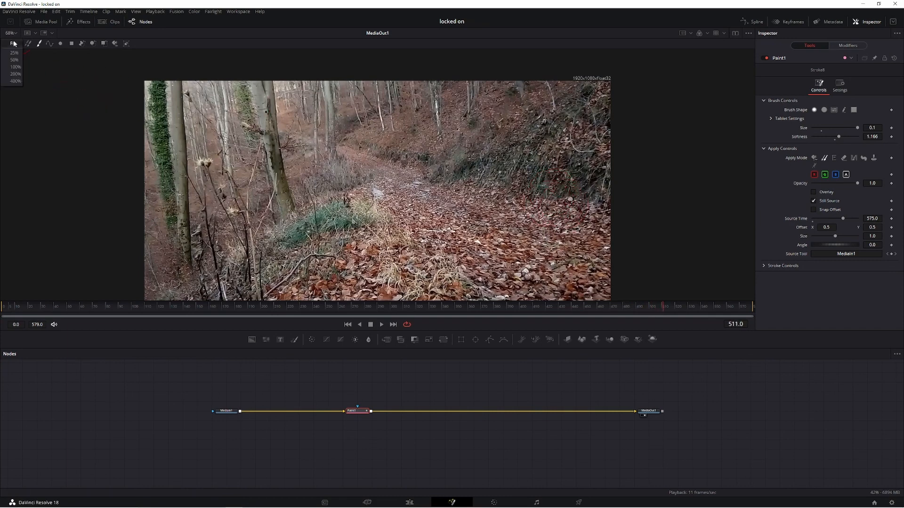
click(15, 45)
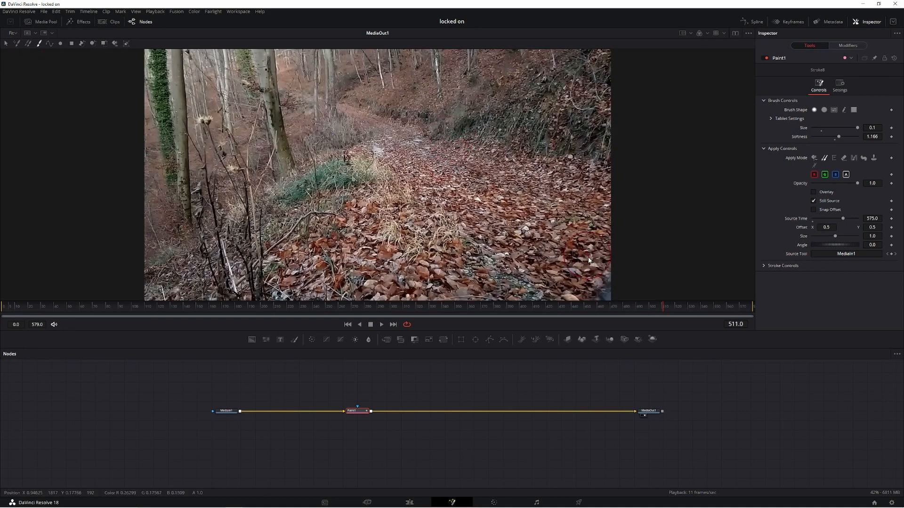
drag(612, 267, 615, 267)
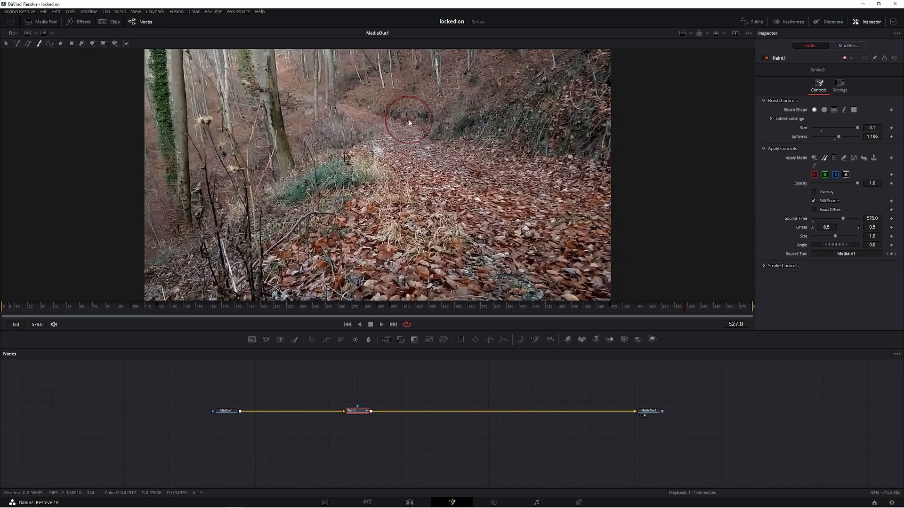
Switch to the Edit page and play back the forest clip from near its start
click(410, 503)
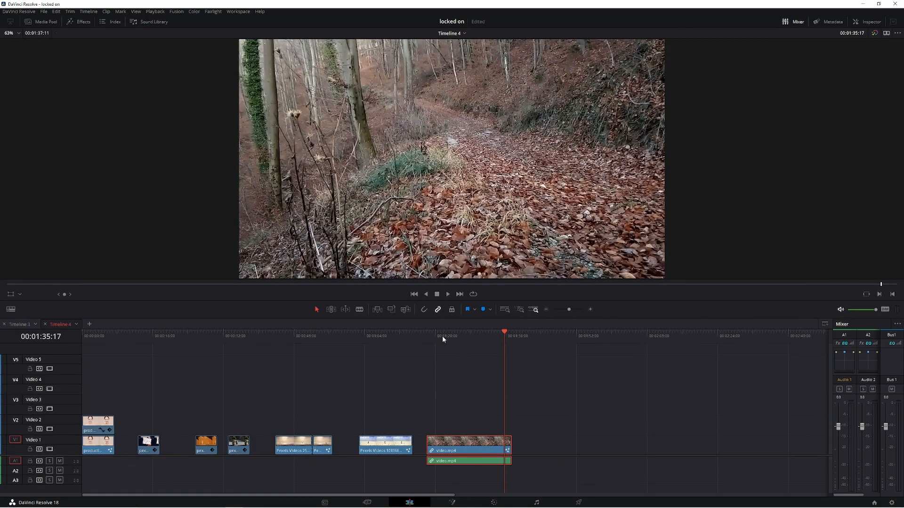
drag(439, 336, 431, 335)
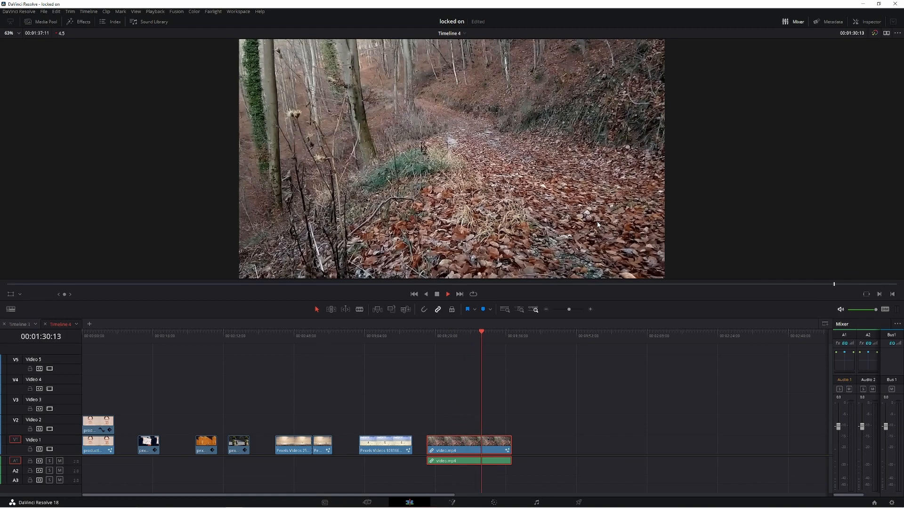
key(space)
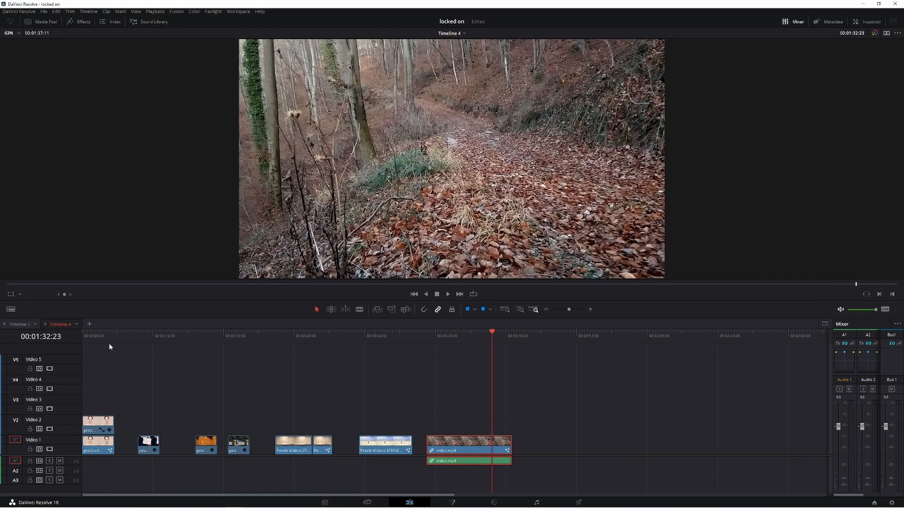
Move the portrait clip from the start of Video 2 past the forest clip and place the playhead on it at 00:01:48:20
click(98, 338)
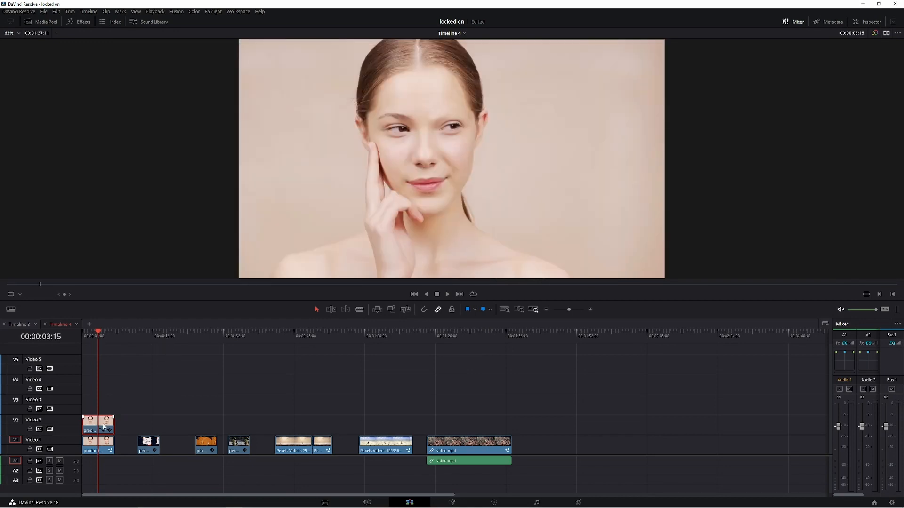
drag(104, 426, 562, 424)
click(563, 335)
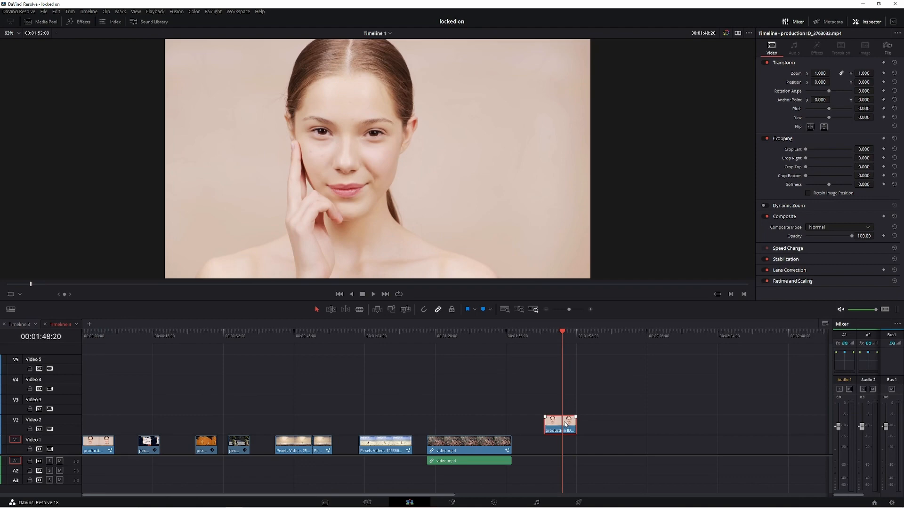
On the Color page, add a serial node after node 01, space it apart, and select node 01
click(494, 503)
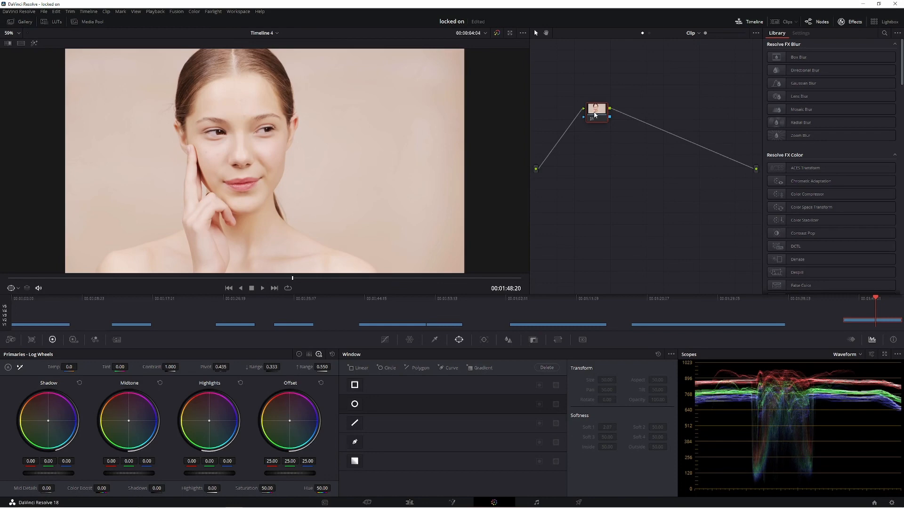
key(alt+s)
drag(632, 114, 669, 114)
click(596, 108)
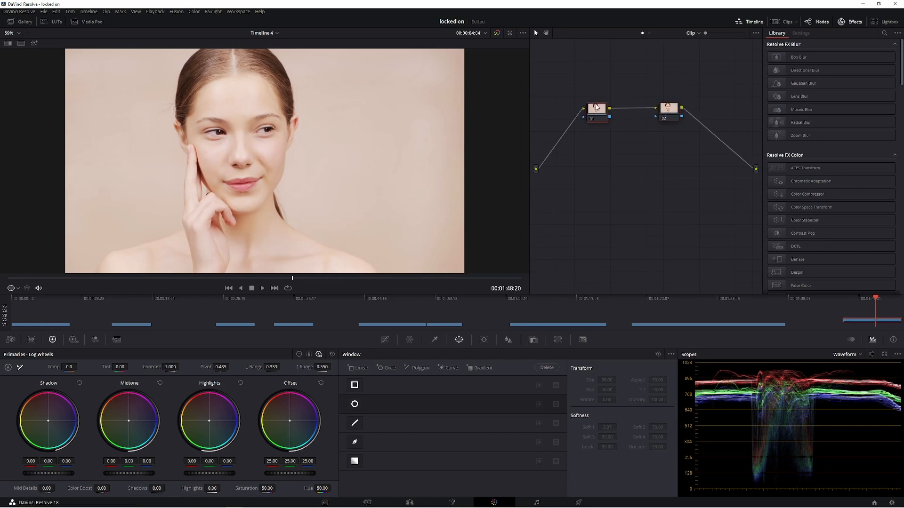
Draw a closed curve window on node 01 tightly around the eyebrow on the image's right side
scroll(267, 126, up, 2)
scroll(267, 126, up, 3)
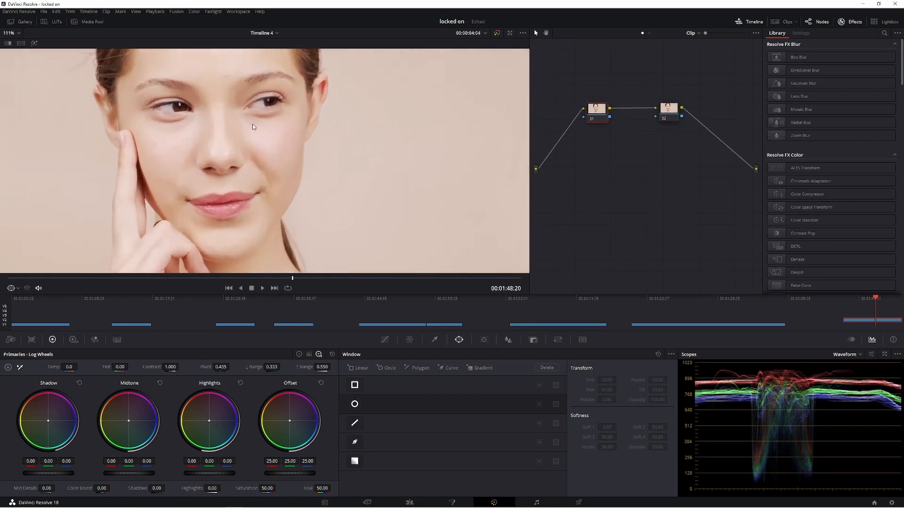
scroll(394, 225, up, 2)
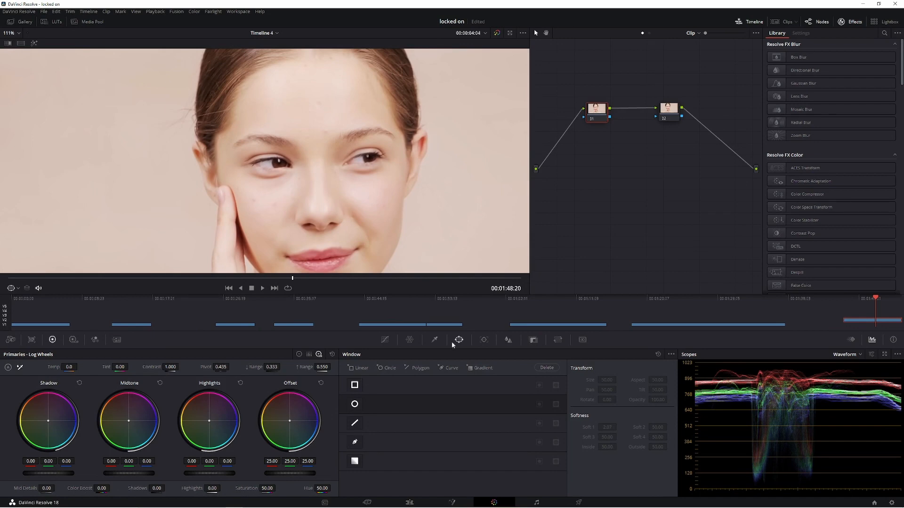
click(356, 442)
click(331, 138)
click(345, 129)
click(357, 126)
click(367, 124)
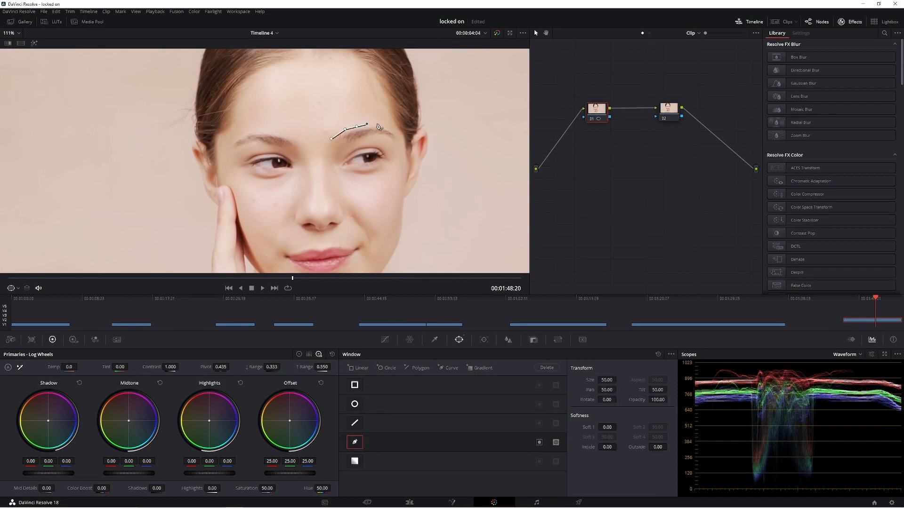
click(378, 123)
click(386, 127)
click(393, 129)
click(398, 136)
click(399, 142)
click(393, 145)
click(384, 140)
click(373, 141)
click(365, 143)
click(356, 146)
click(348, 148)
click(342, 151)
click(334, 153)
click(331, 139)
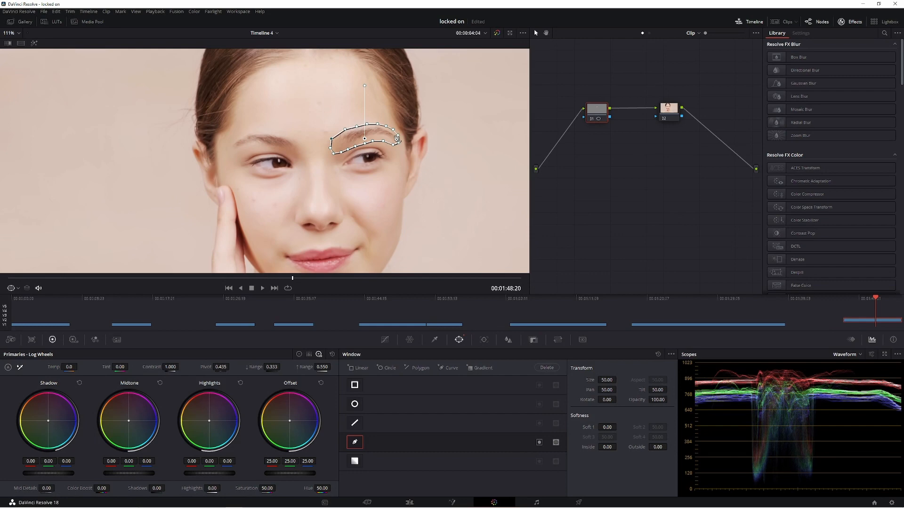
Track the eyebrow window in both directions through the whole clip, and move the window up onto the clean forehead skin
click(484, 340)
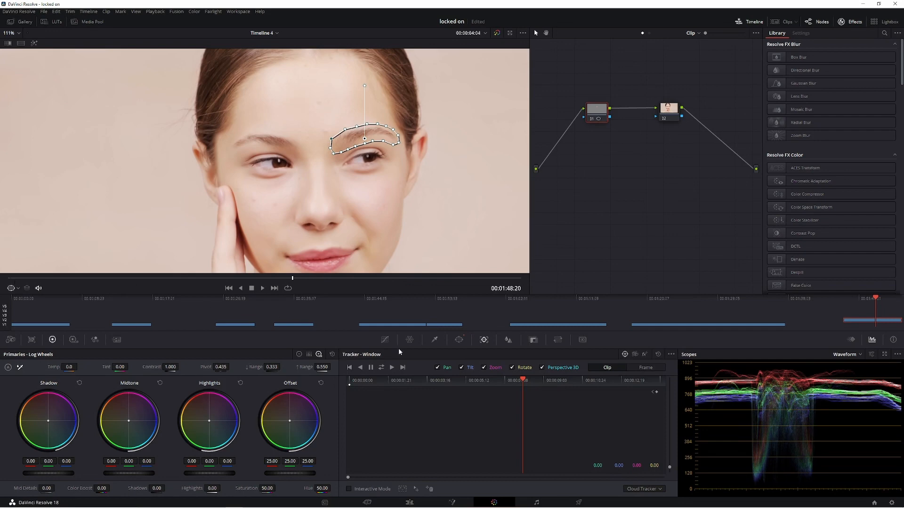
click(382, 368)
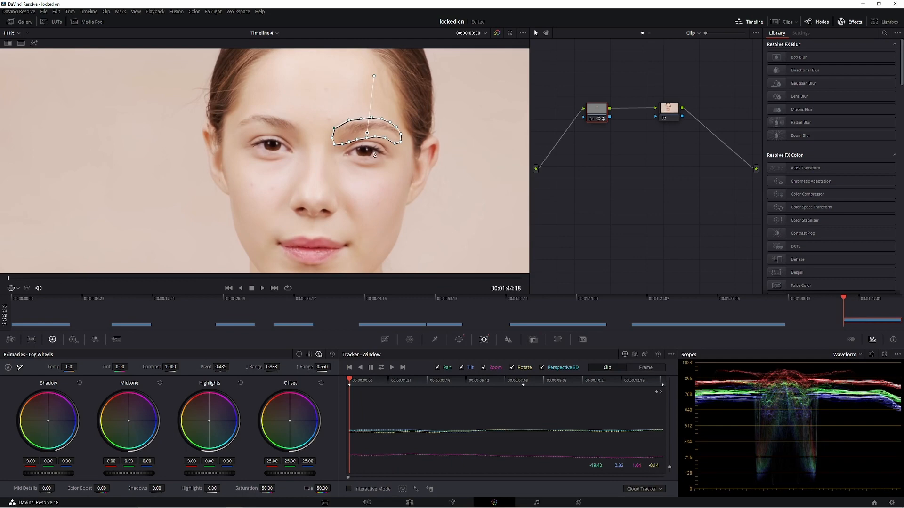
drag(374, 126, 368, 100)
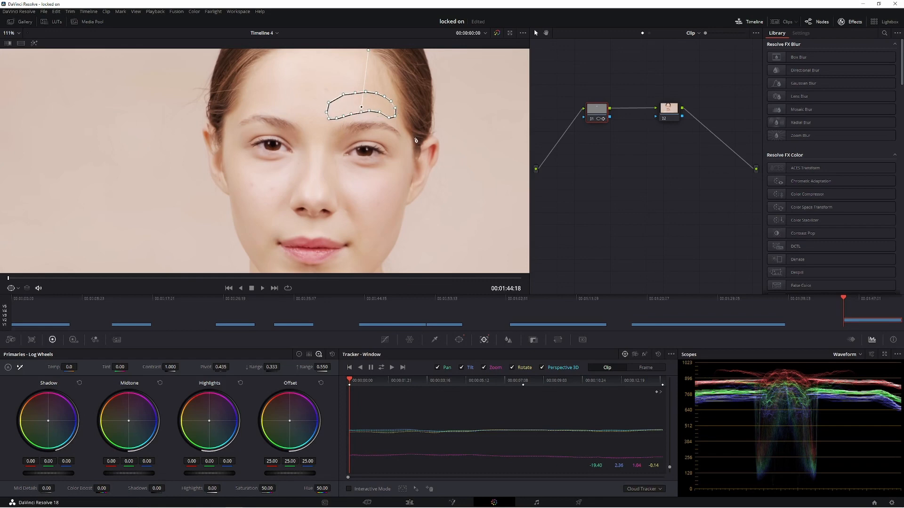
In Node Sizing, offset node 01 to pan 14.000 and tilt -57.000 so the forehead patch covers the eyebrow
click(558, 341)
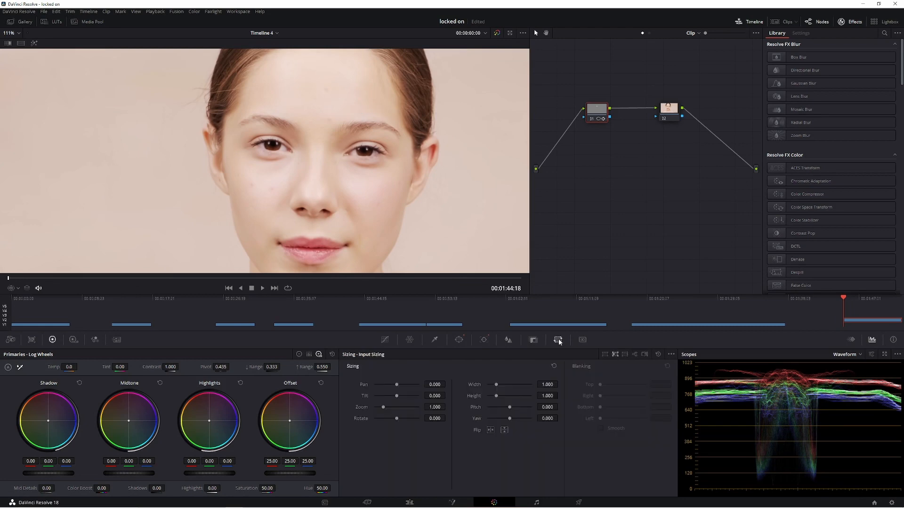
click(635, 356)
mouse_move(434, 396)
mouse_down()
mouse_move(409, 396)
mouse_move(439, 384)
mouse_up()
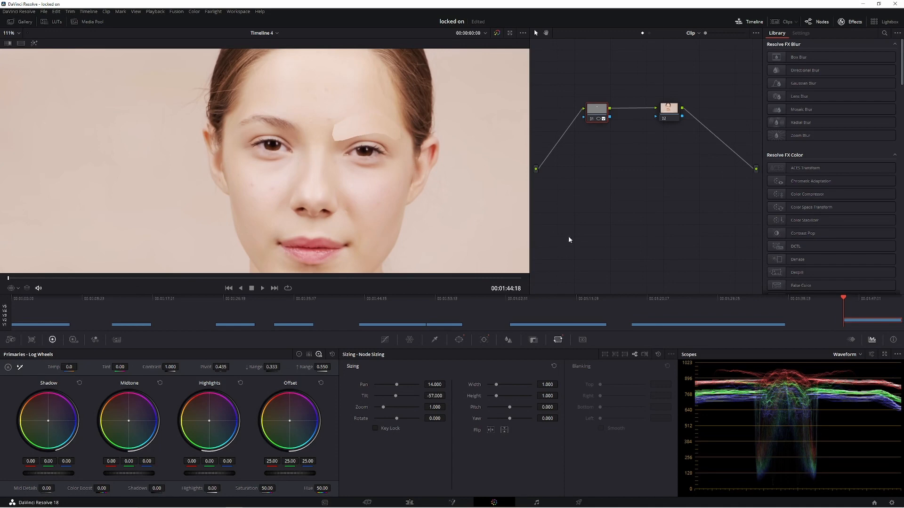
Feather node 01's window with Soft 1 at 2.46 and Outside at 1.00, and fine-tune the patch's Node Sizing pan
click(459, 340)
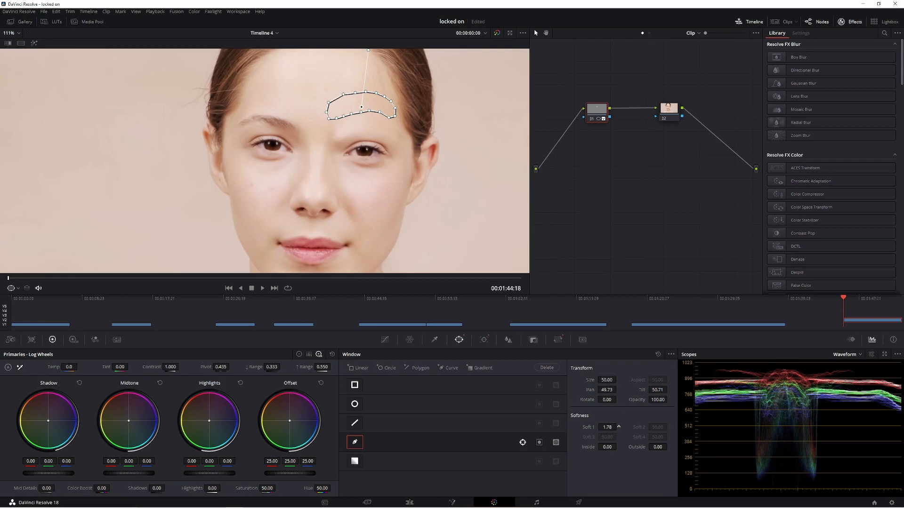
drag(619, 427, 619, 427)
click(557, 341)
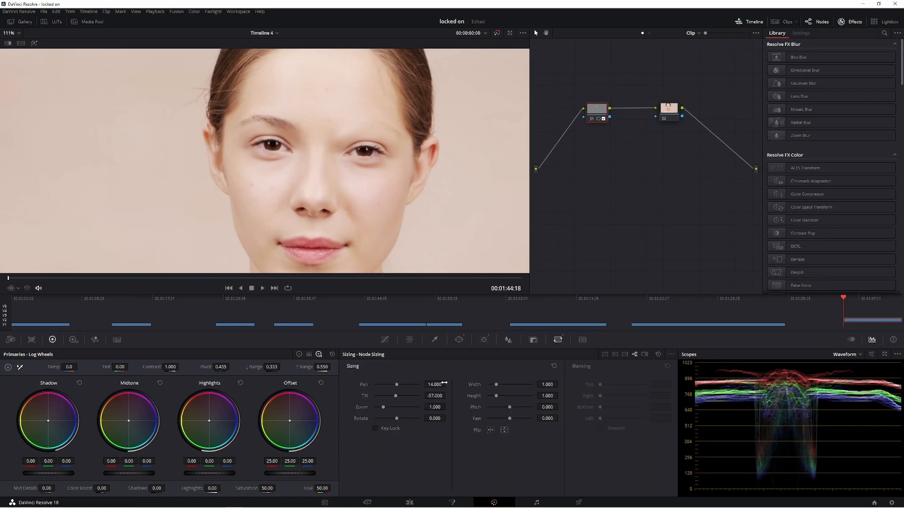
drag(433, 385, 447, 384)
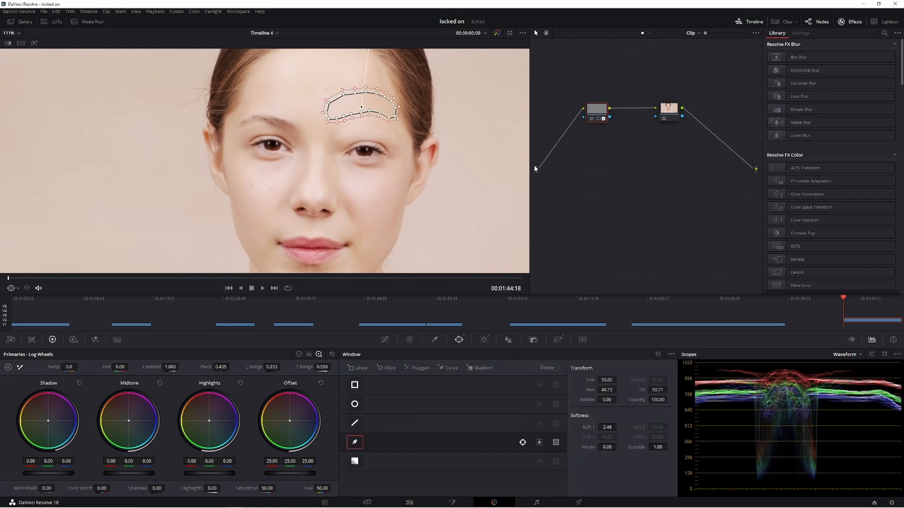
Draw a closed curve window on node 02 around the eyebrow on the image's left side
click(669, 109)
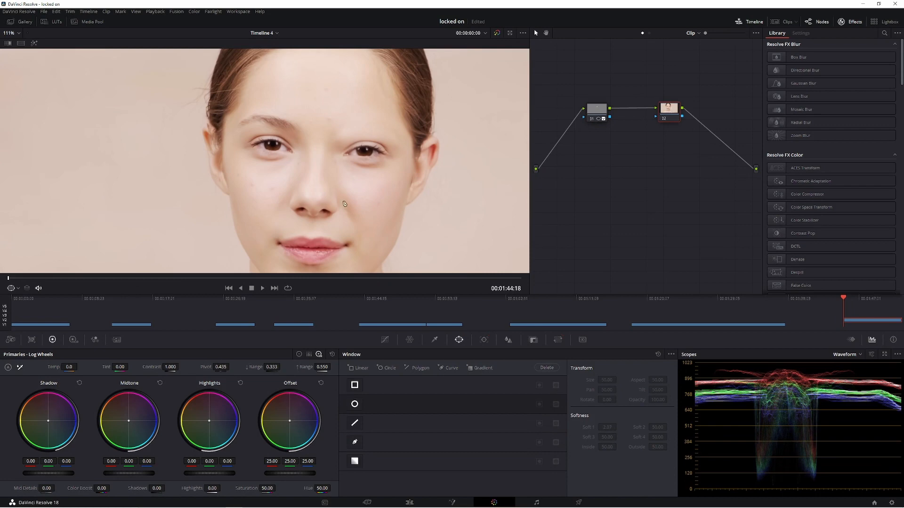
click(355, 443)
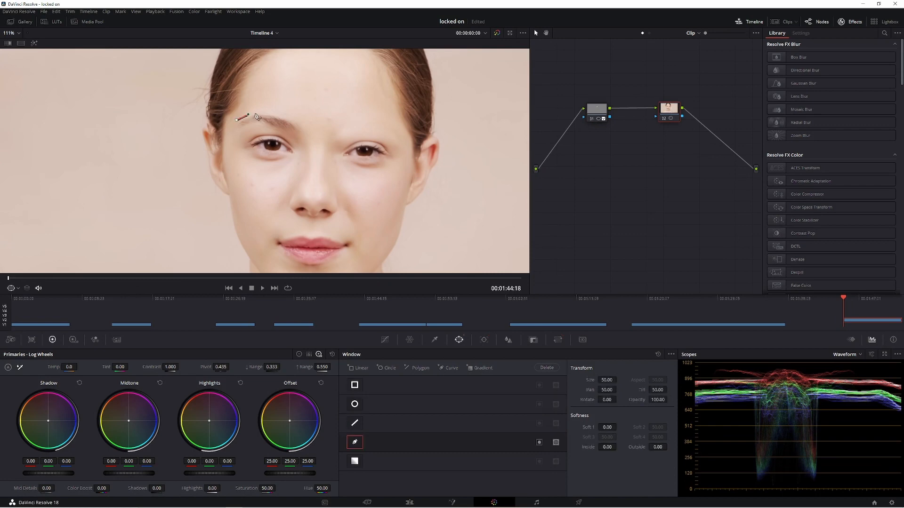
mouse_move(236, 120)
mouse_down()
mouse_move(273, 113)
mouse_move(303, 136)
mouse_move(255, 128)
mouse_move(232, 136)
mouse_move(236, 120)
mouse_up()
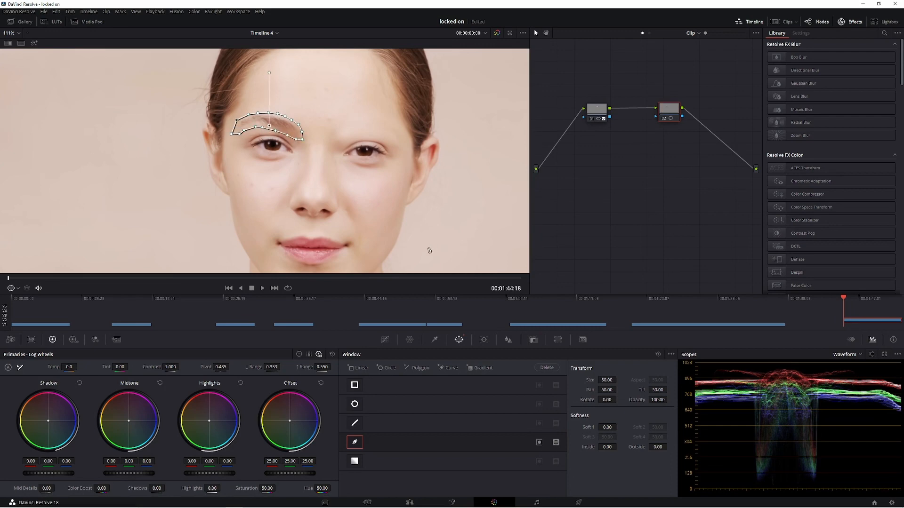
Track node 02's eyebrow window forward to the end of the clip, and move it up onto the forehead skin
click(484, 339)
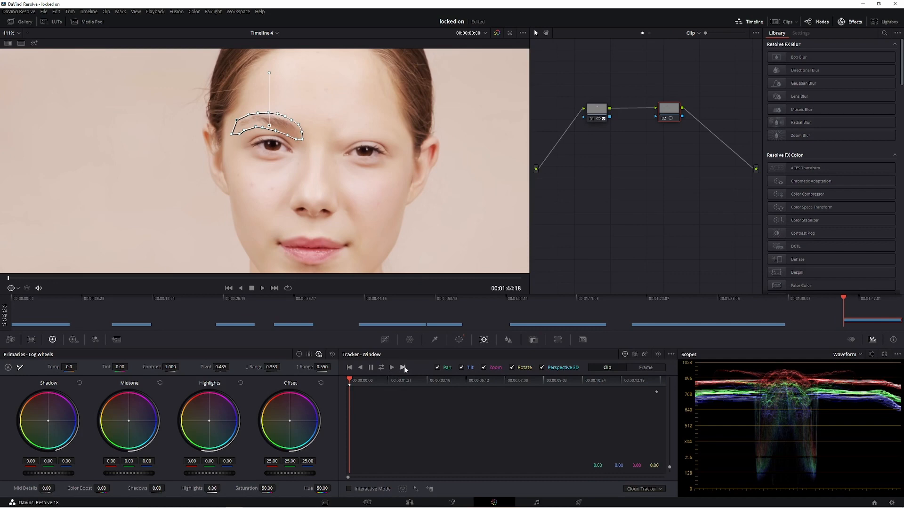
click(393, 368)
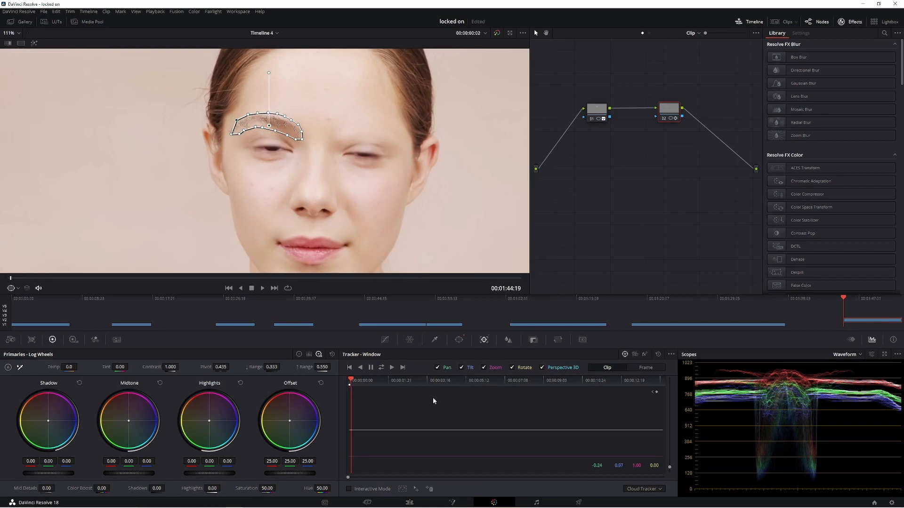
click(392, 369)
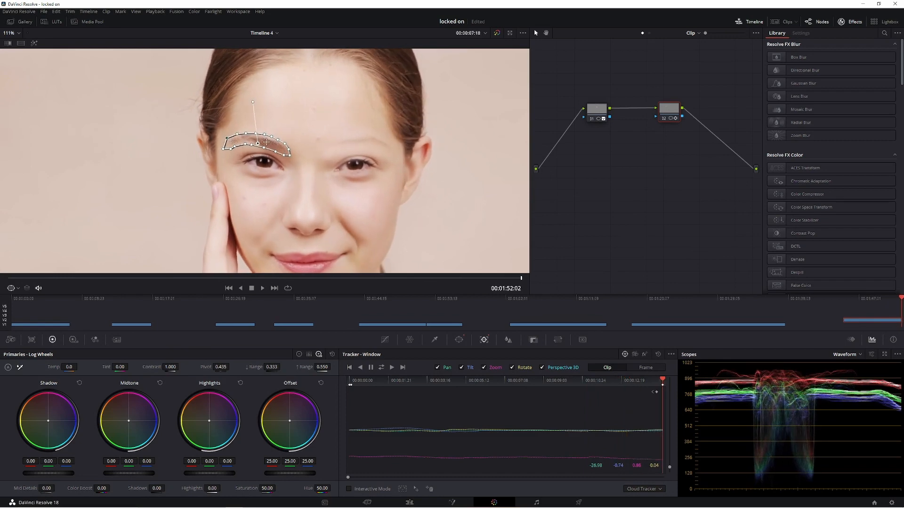
drag(267, 143, 273, 124)
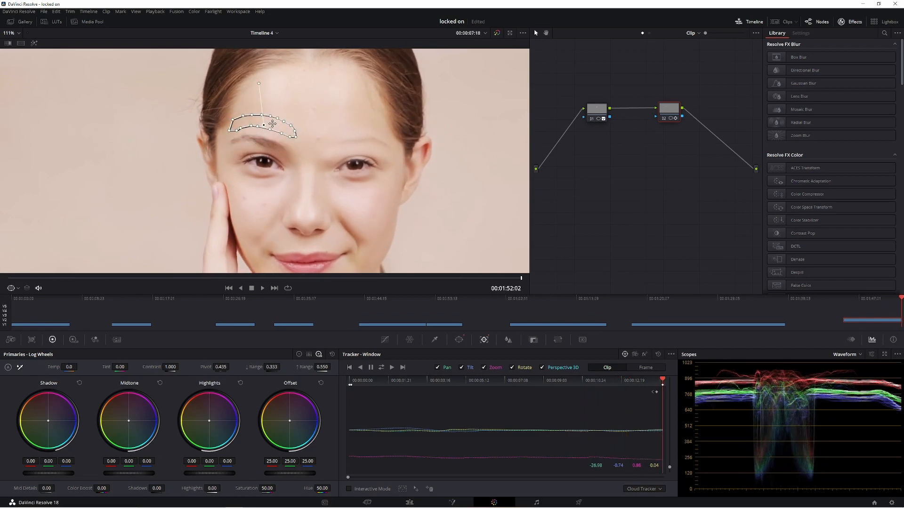
Offset node 02 in Node Sizing to pan -13.000 and tilt about -47 over the eyebrow, and soften its window edge
click(558, 340)
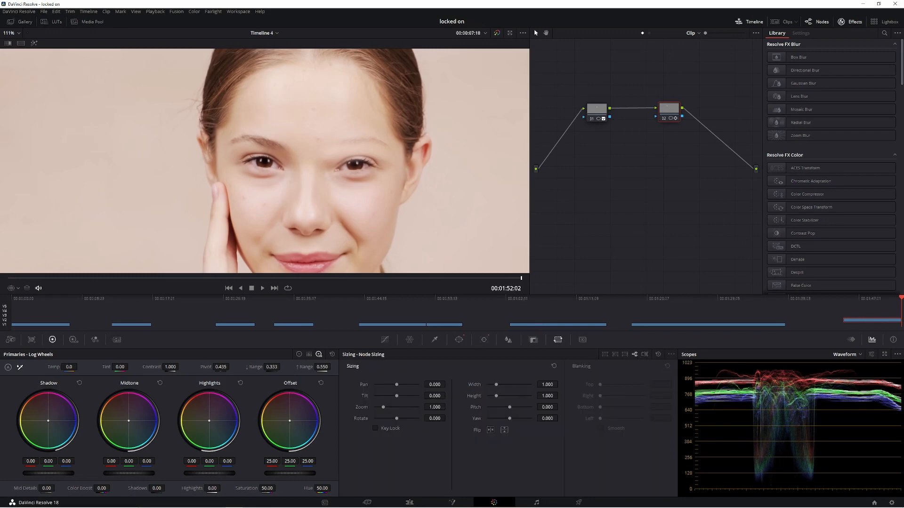
mouse_move(435, 396)
mouse_down()
mouse_move(394, 396)
mouse_move(447, 384)
mouse_move(440, 396)
mouse_up()
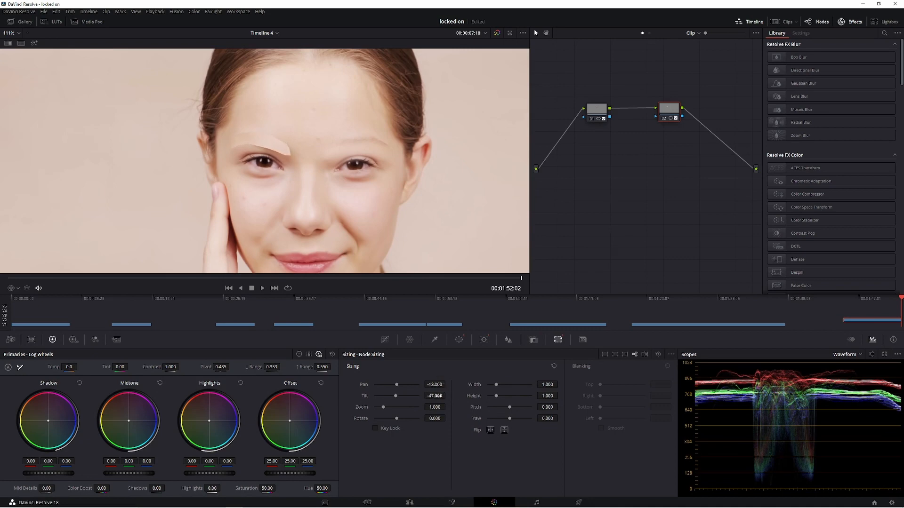
click(459, 341)
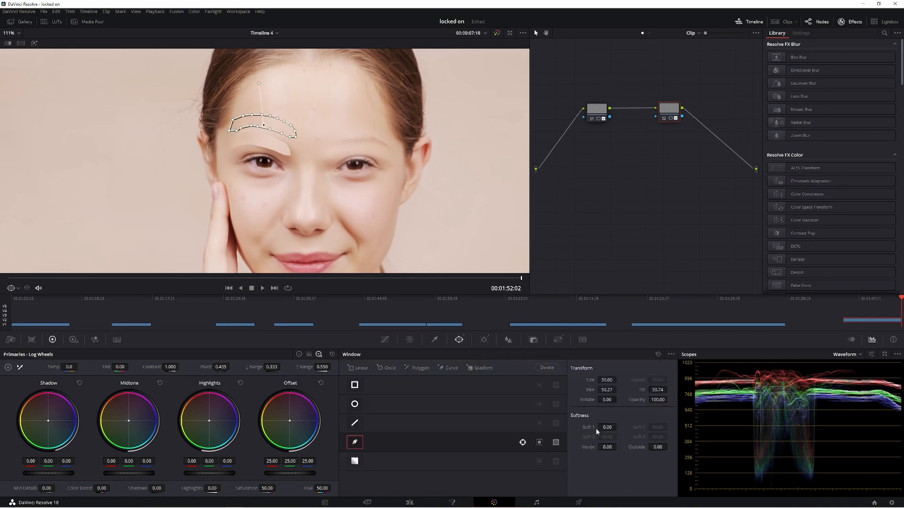
drag(608, 427, 620, 427)
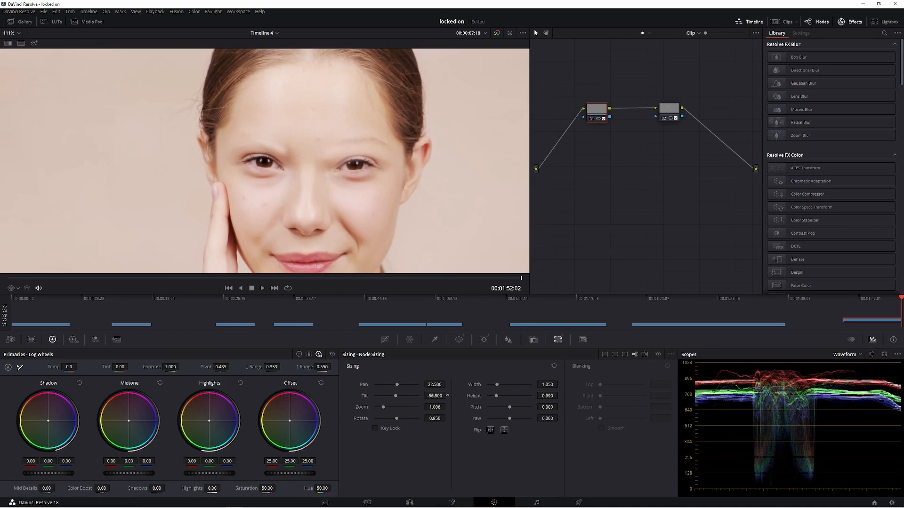
Set node 01's Node Sizing tilt to -41.500 to refine the patch over the right-hand eyebrow
mouse_move(447, 395)
mouse_down()
mouse_move(457, 396)
mouse_move(445, 396)
mouse_up()
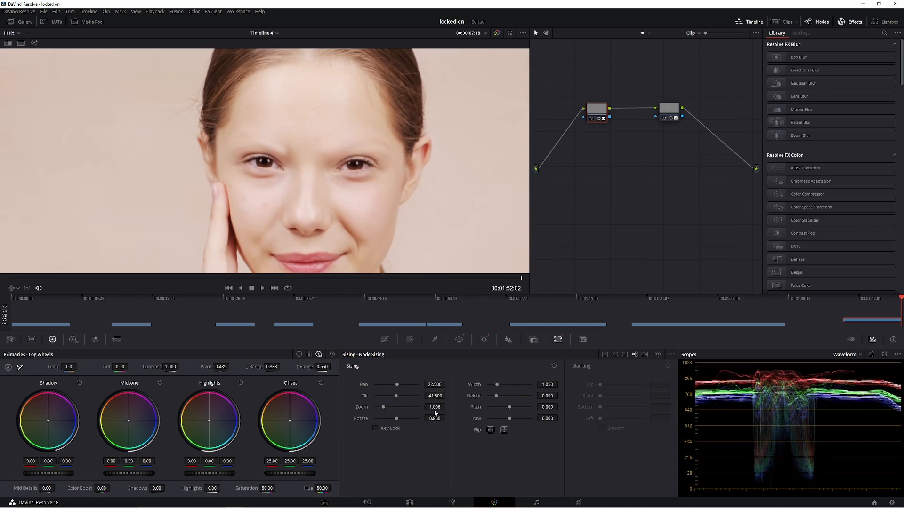